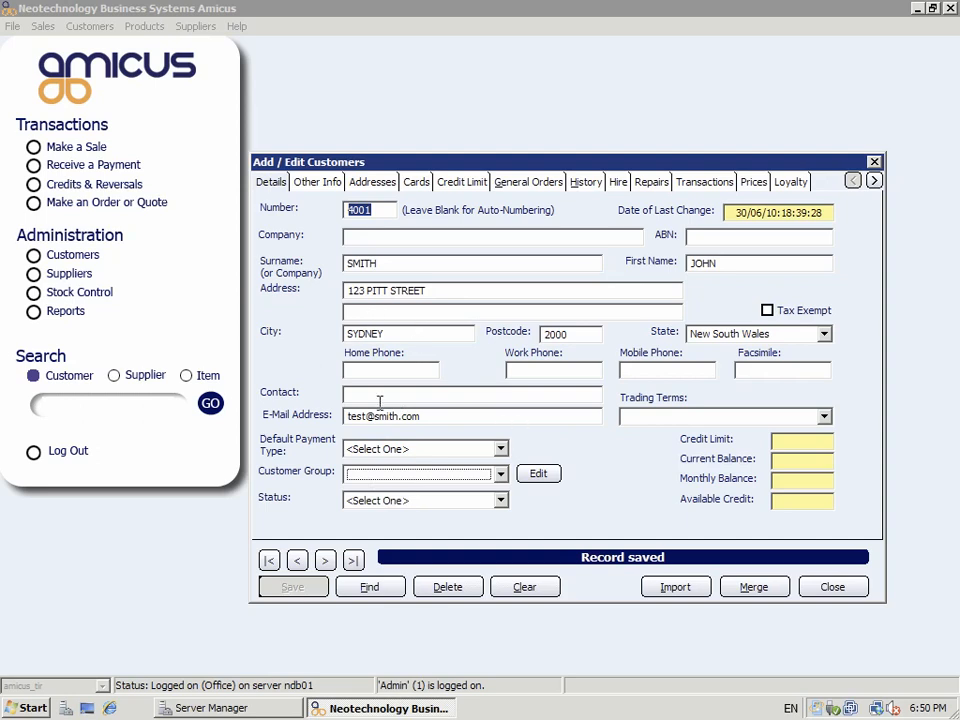
# Step: Review the open customer's cards, credit limit and loyalty records, and close the customer record
pyautogui.click(420, 185)
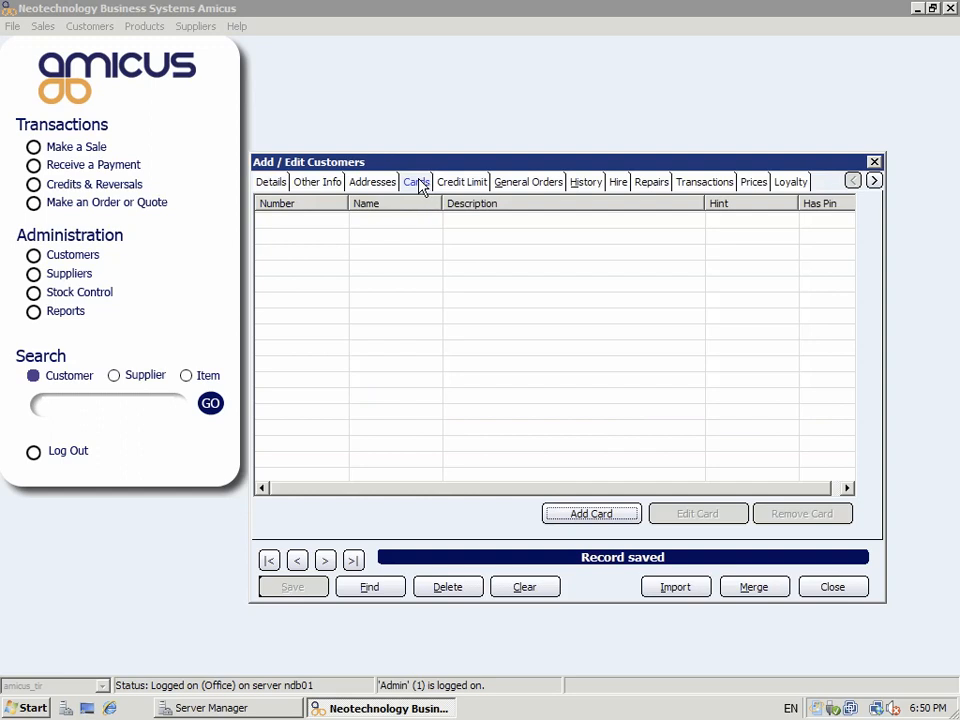
pyautogui.click(272, 184)
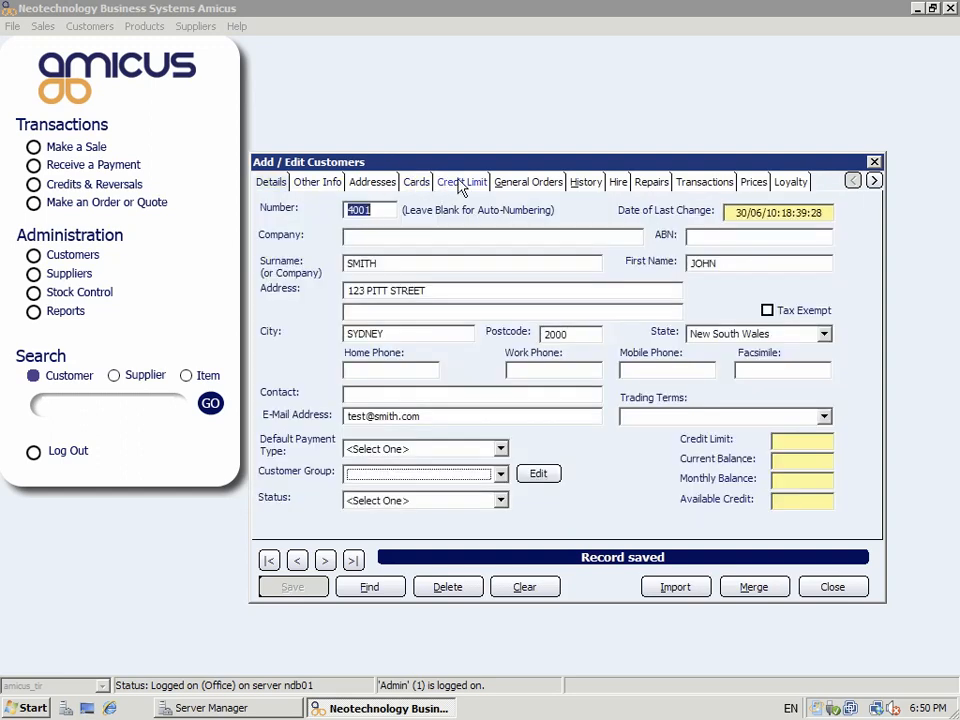
pyautogui.click(460, 188)
pyautogui.click(279, 184)
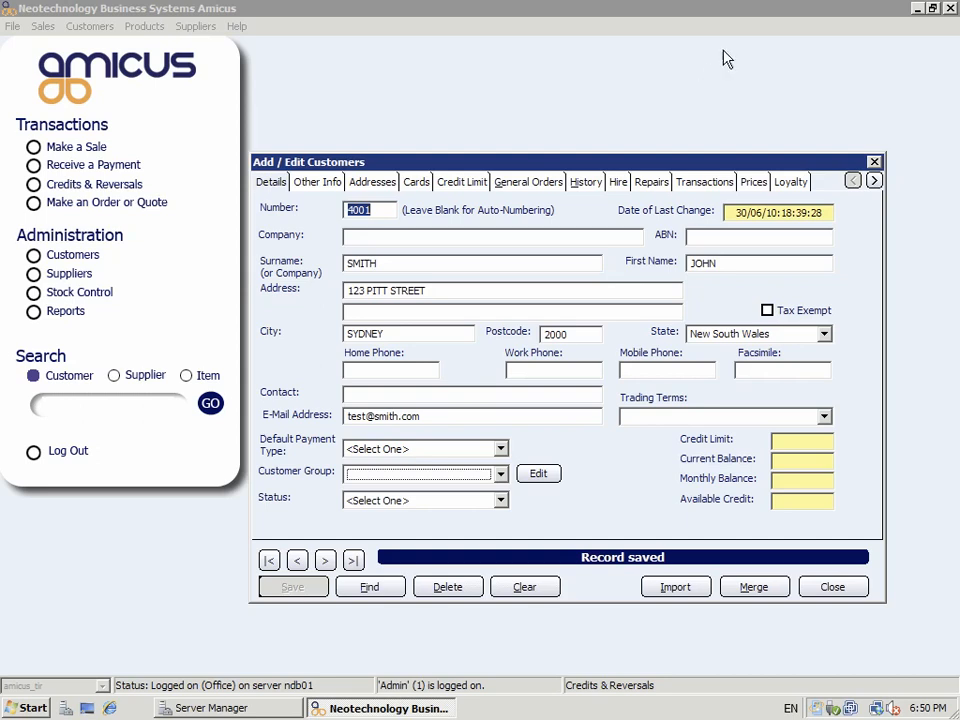
pyautogui.click(792, 183)
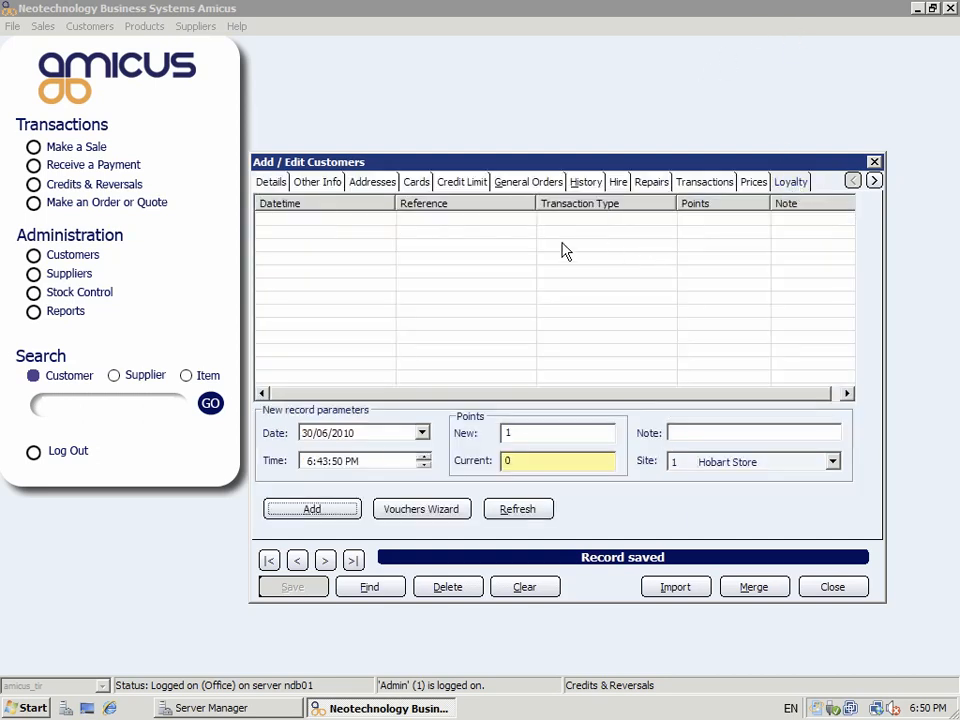
pyautogui.click(874, 163)
# Step: Start a new sale and assign it to the customer account by entering the customer number
pyautogui.click(98, 142)
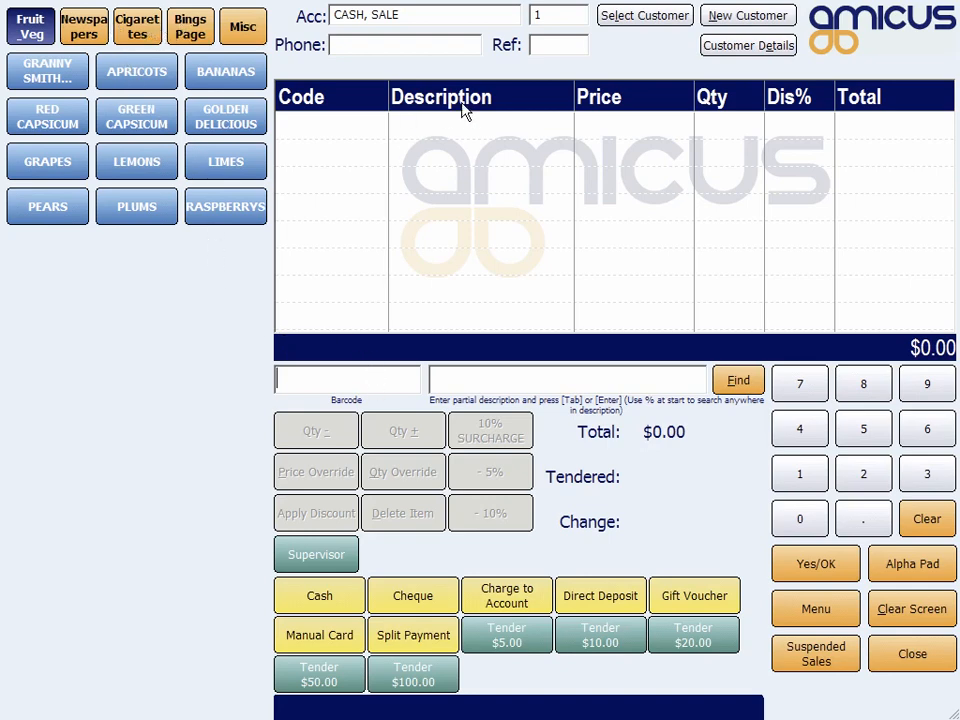
pyautogui.click(560, 14)
pyautogui.write('40001')
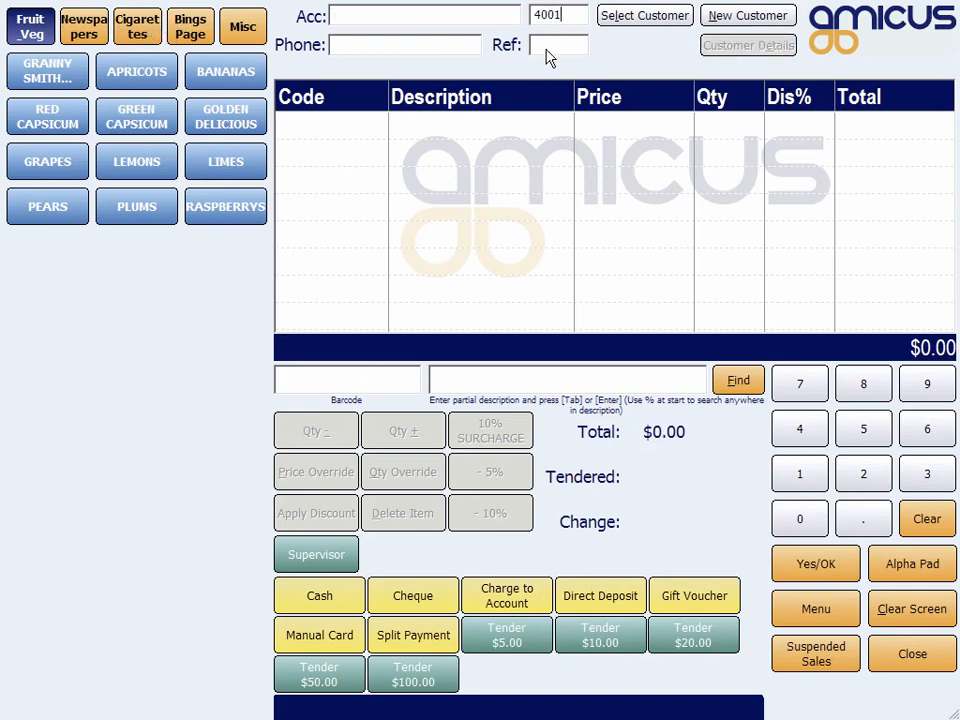
pyautogui.press('Return')
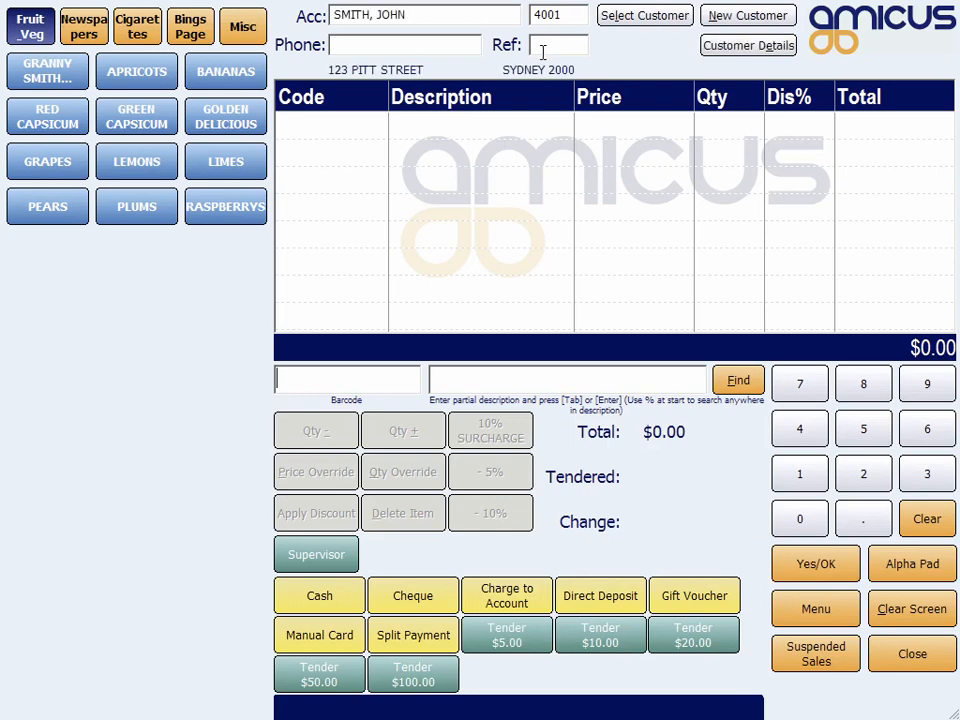
pyautogui.click(414, 45)
# Step: Add apricots to the sale with a quantity of 29 kilograms
pyautogui.click(143, 72)
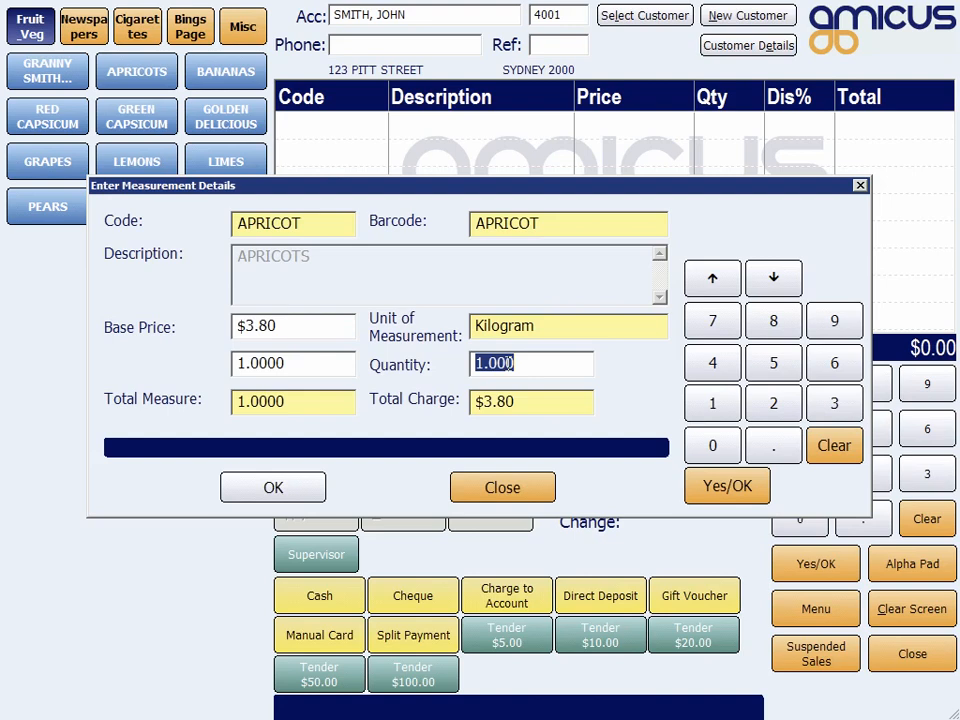
pyautogui.write('25')
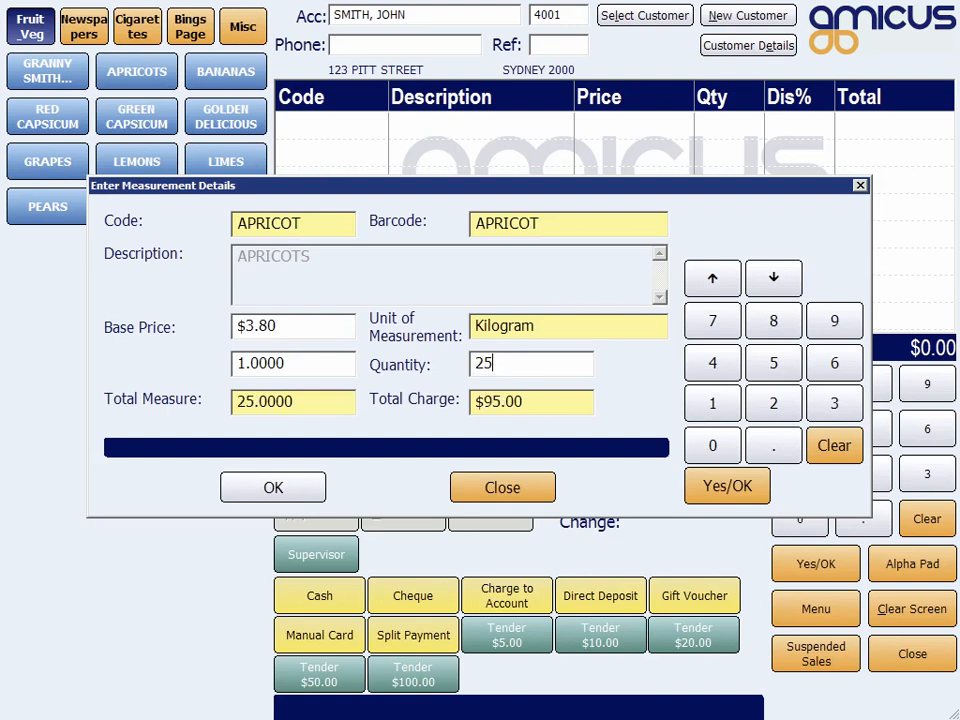
pyautogui.press('BackSpace')
pyautogui.write('9')
pyautogui.click(270, 493)
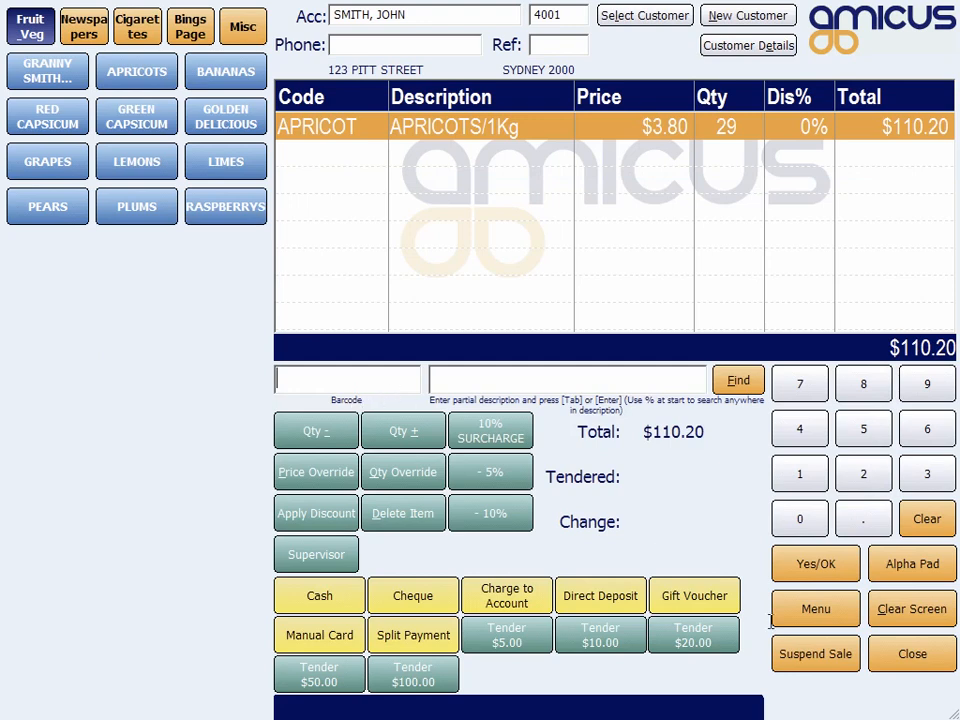
# Step: Finalise the sale as a cash payment with $120 tendered, and leave the sales screen
pyautogui.click(300, 595)
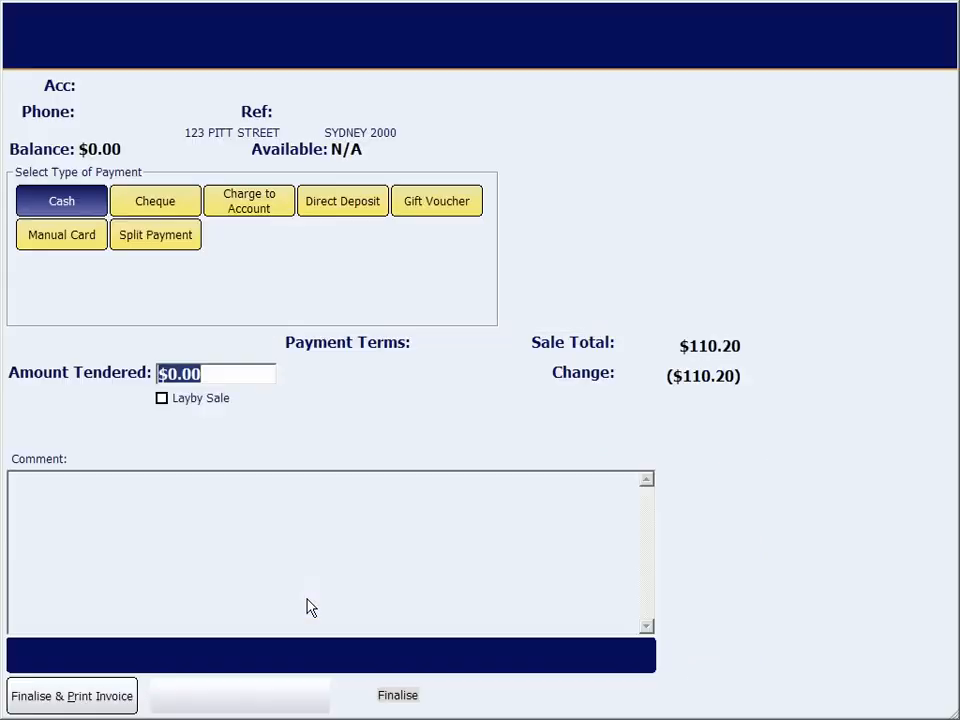
pyautogui.write('120')
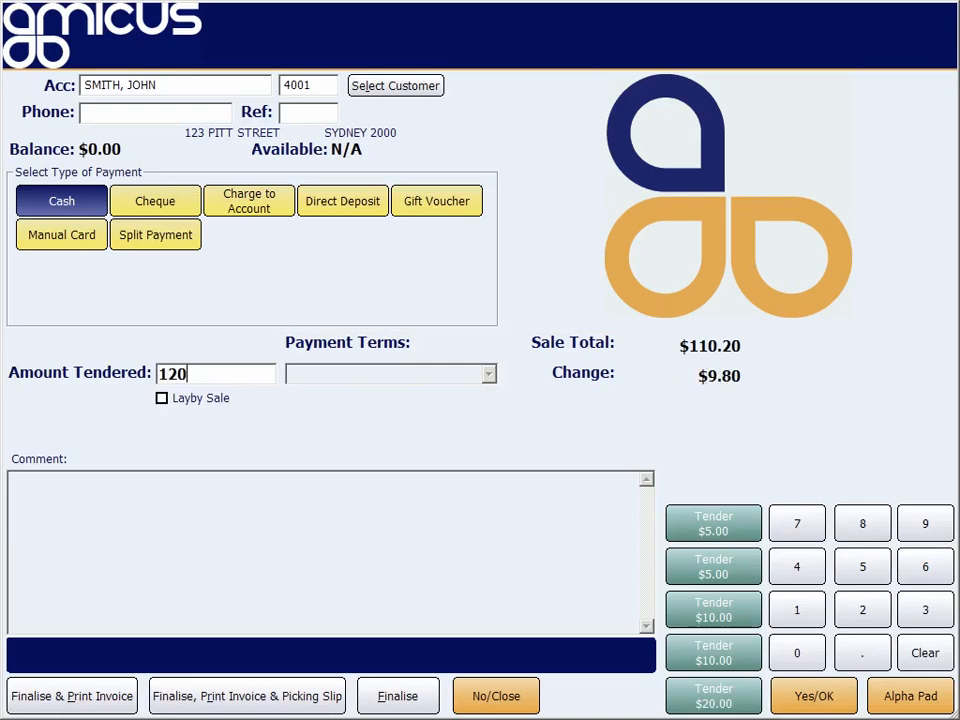
pyautogui.press('Return')
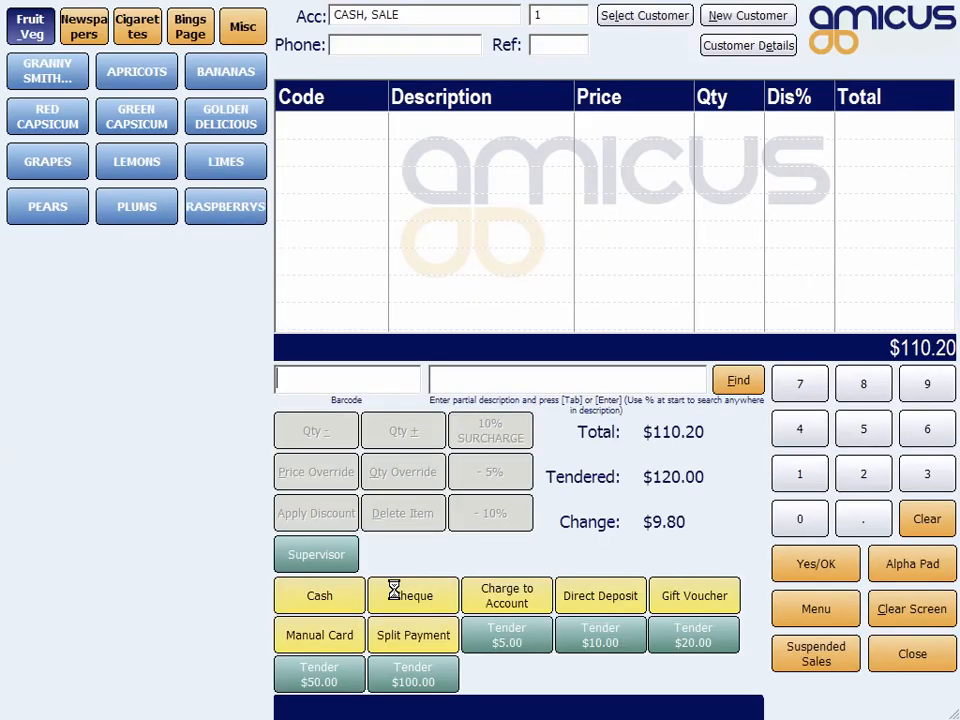
pyautogui.click(925, 655)
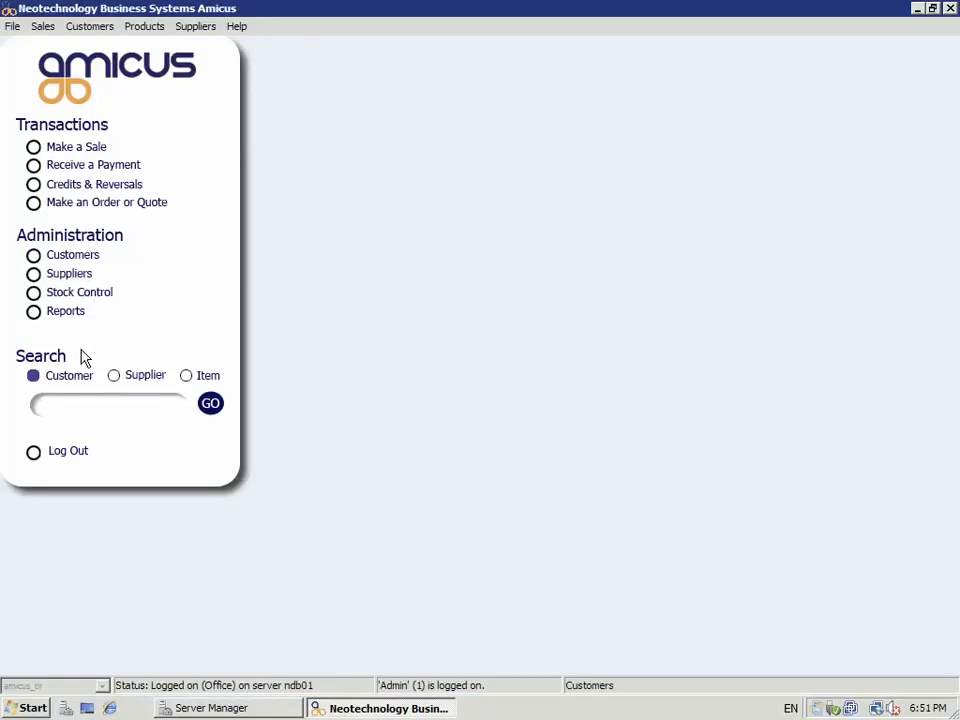
# Step: Find the customer by surname and open the sale entry in their loyalty points history
pyautogui.click(102, 406)
pyautogui.write('smith')
pyautogui.press('Return')
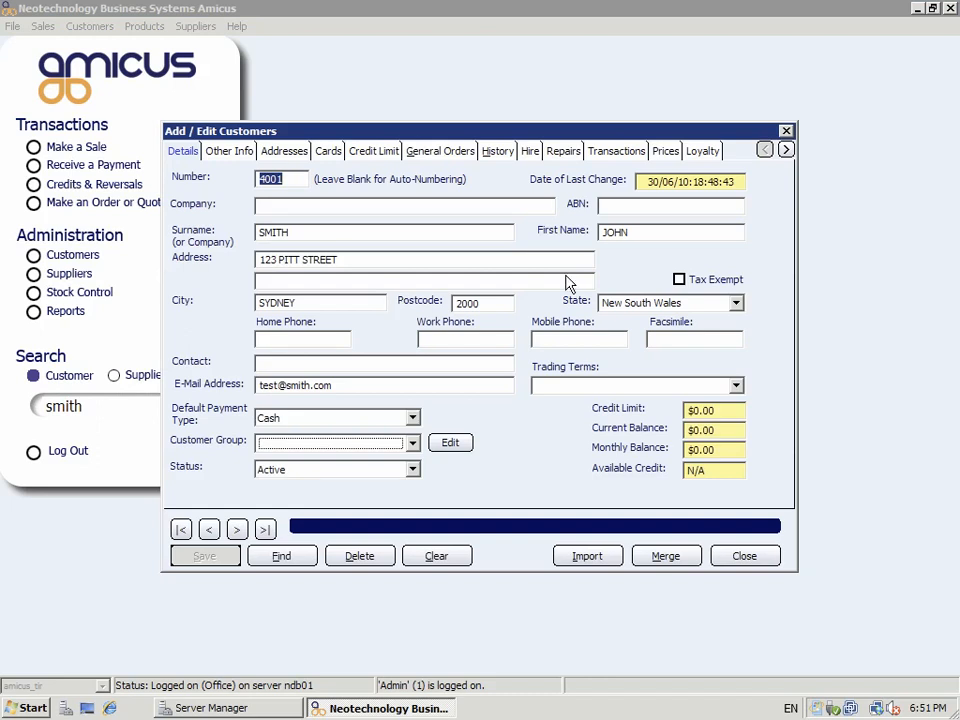
pyautogui.click(706, 150)
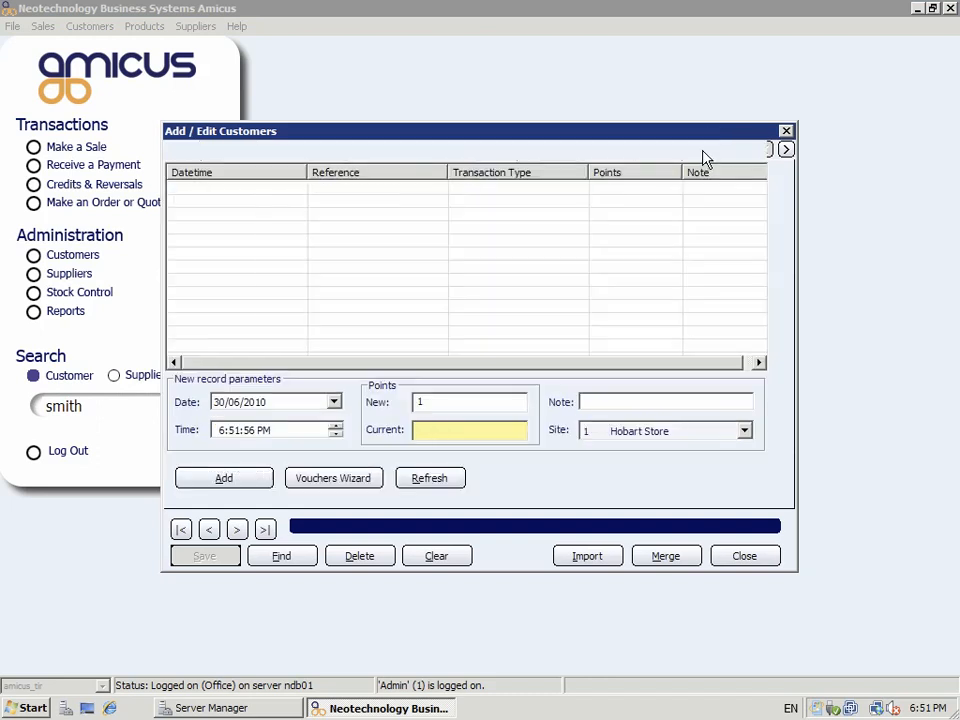
pyautogui.click(366, 192)
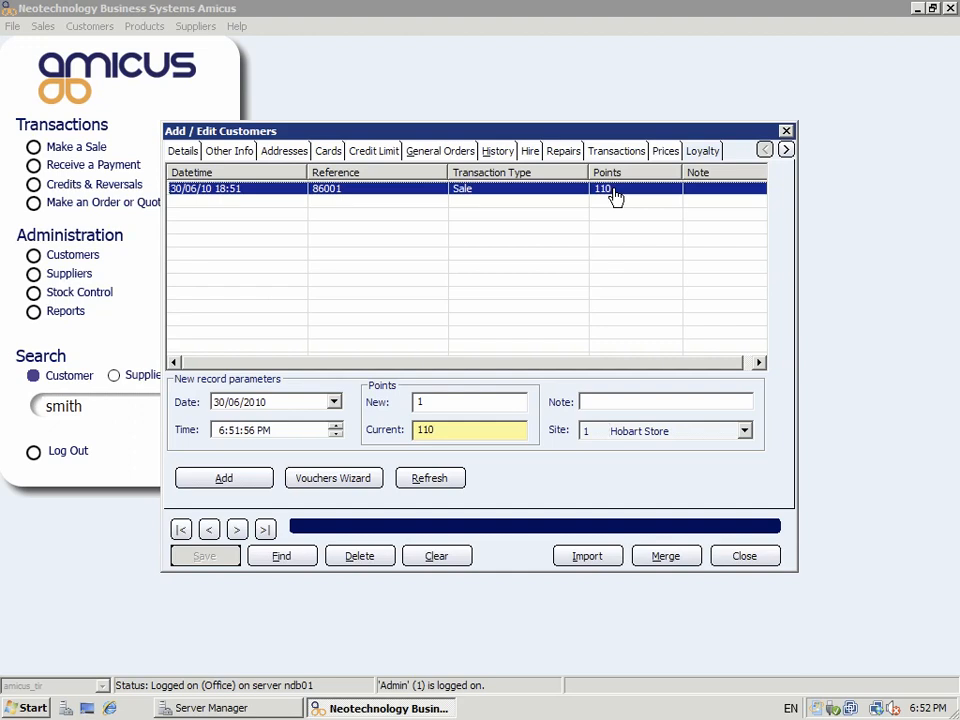
# Step: Add a manual loyalty adjustment of -5 points with the note "bad customer"
pyautogui.click(482, 405)
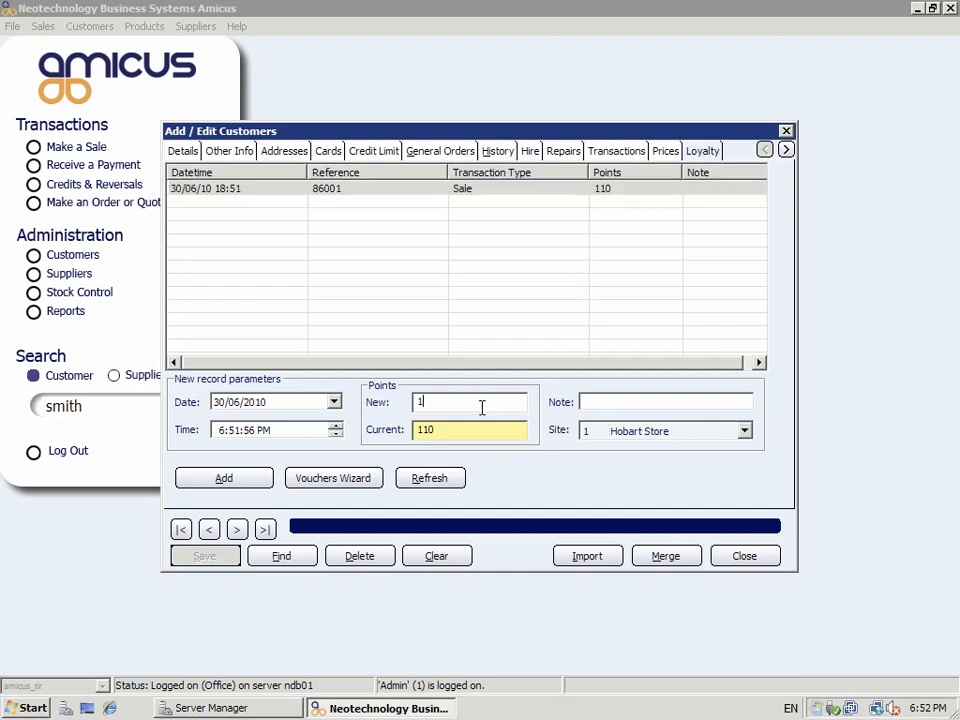
pyautogui.moveTo(482, 405); pyautogui.dragTo(274, 401)
pyautogui.write('-5')
pyautogui.press('Tab')
pyautogui.click(629, 401)
pyautogui.write('bad customer')
pyautogui.click(200, 482)
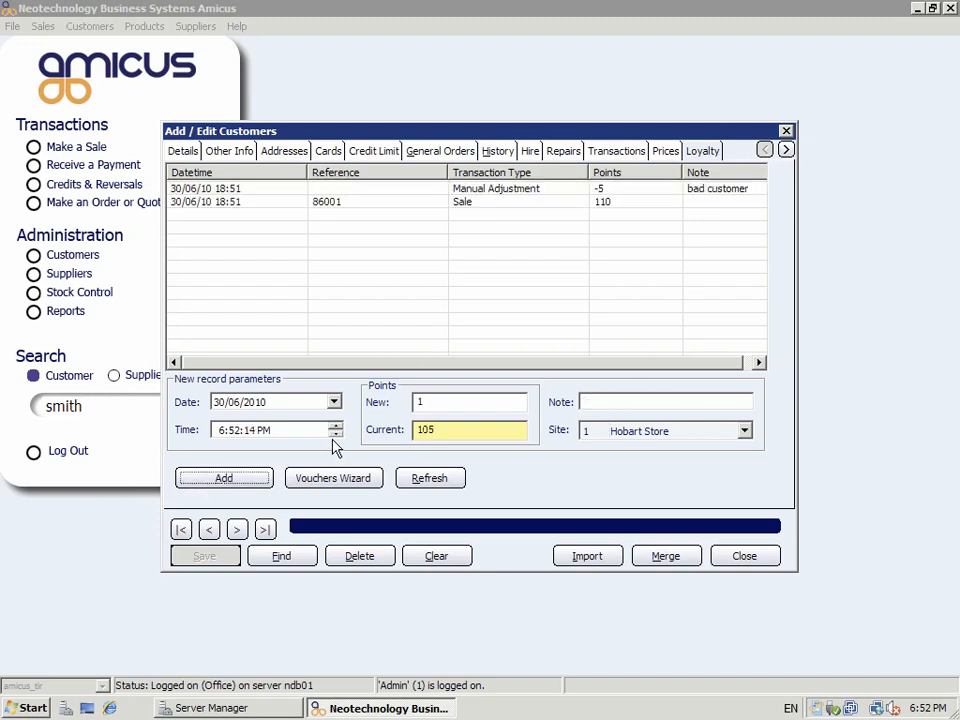
# Step: Add a manual loyalty adjustment of 10 points with the note "good customer"
pyautogui.moveTo(436, 401); pyautogui.dragTo(369, 399)
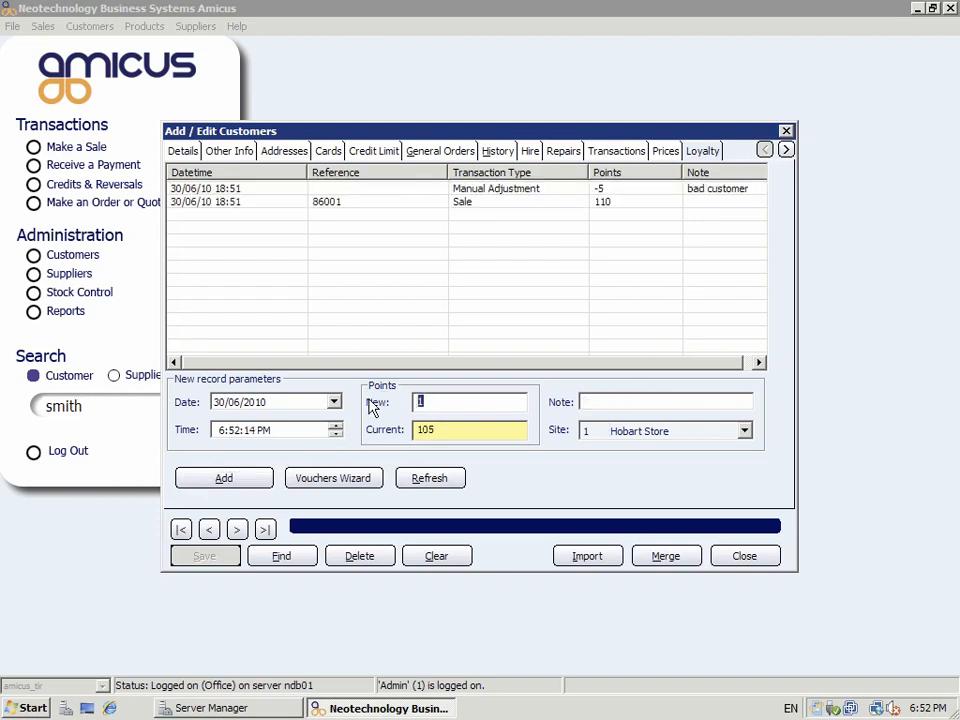
pyautogui.write('10')
pyautogui.press('Tab')
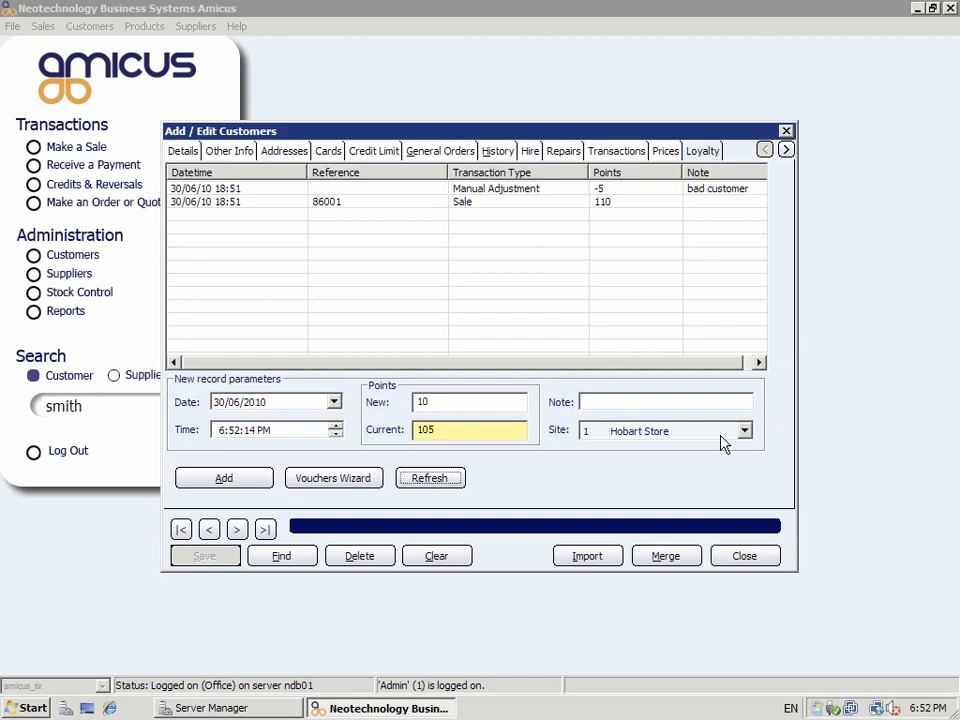
pyautogui.click(717, 403)
pyautogui.write('good customer')
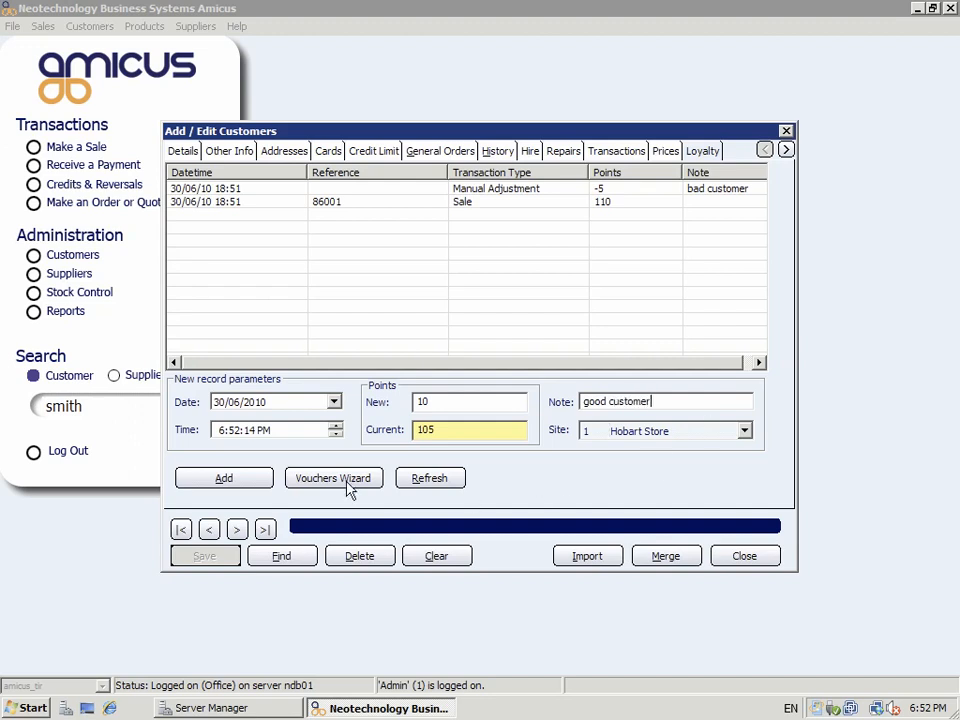
pyautogui.click(248, 480)
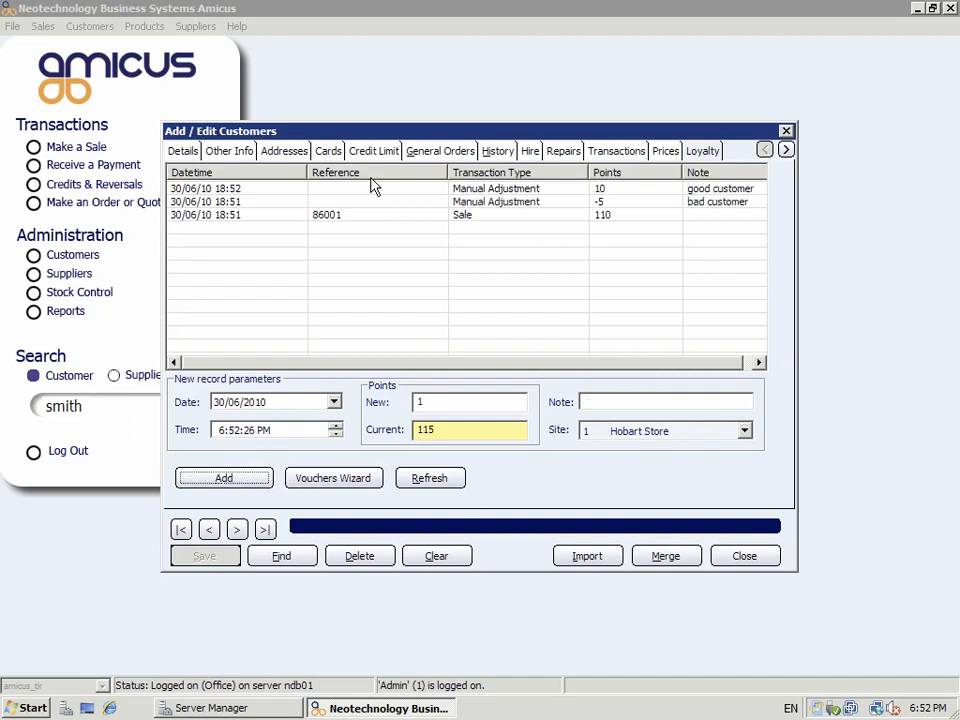
# Step: Start the loyalty vouchers wizard and keep its filters at the default date and all customer groups
pyautogui.moveTo(394, 135); pyautogui.dragTo(515, 141)
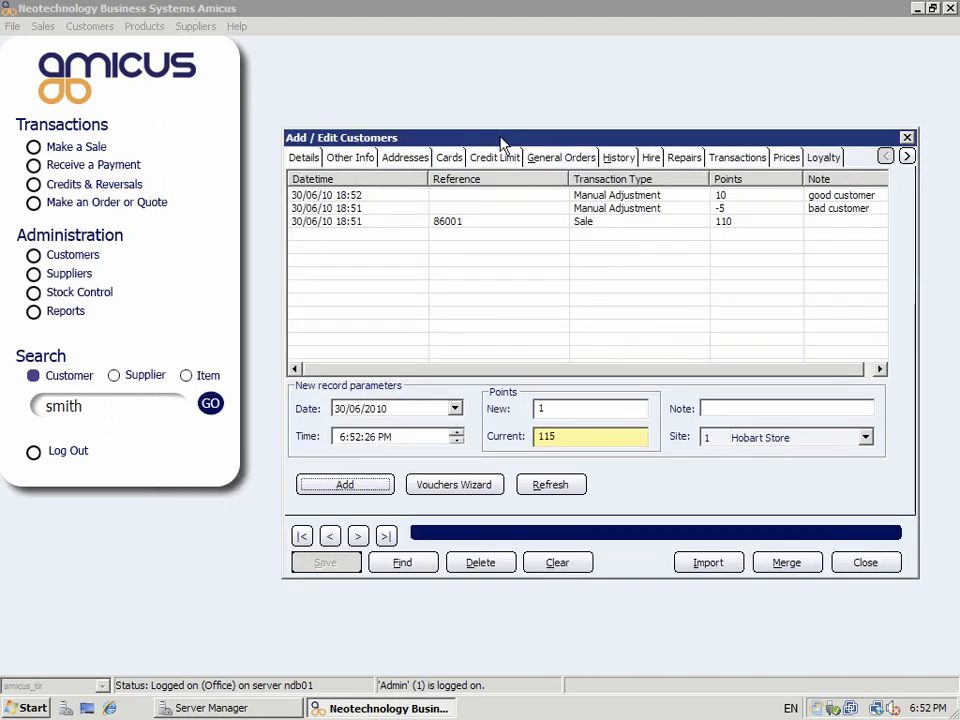
pyautogui.click(449, 497)
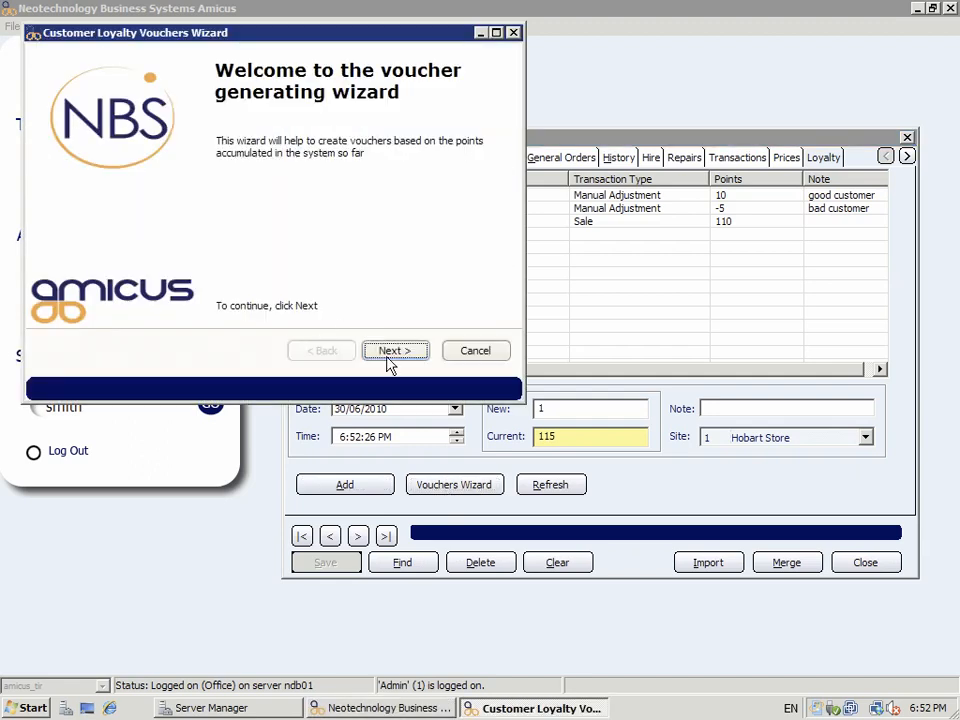
pyautogui.click(390, 363)
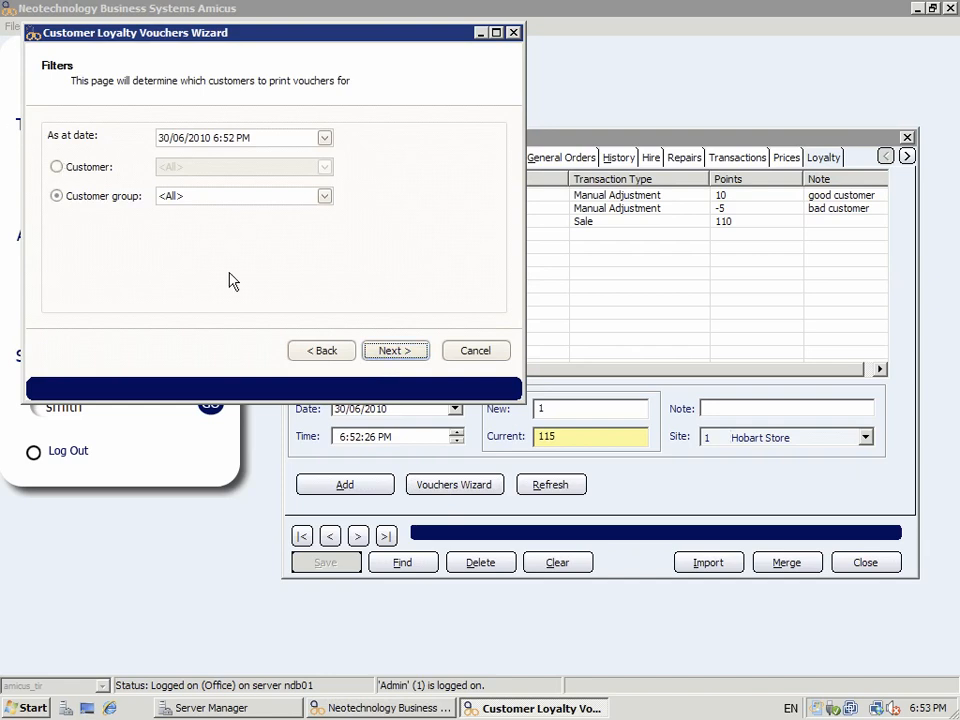
pyautogui.click(392, 350)
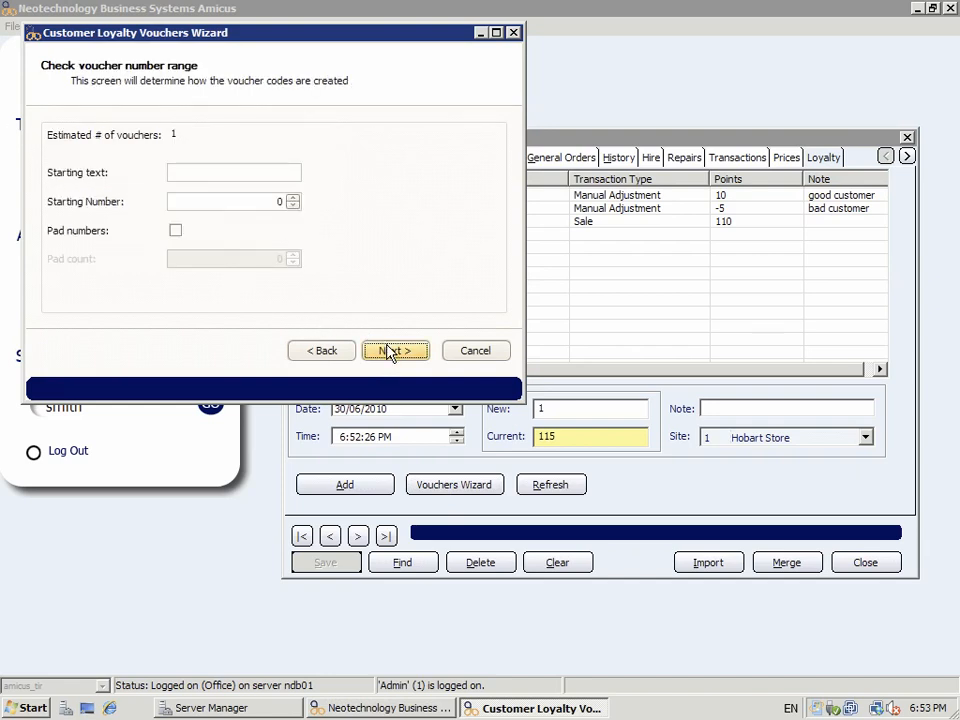
# Step: Define the voucher codes with starting text CUSTOMER, starting number 0 and number padding with a pad count of 6
pyautogui.click(207, 174)
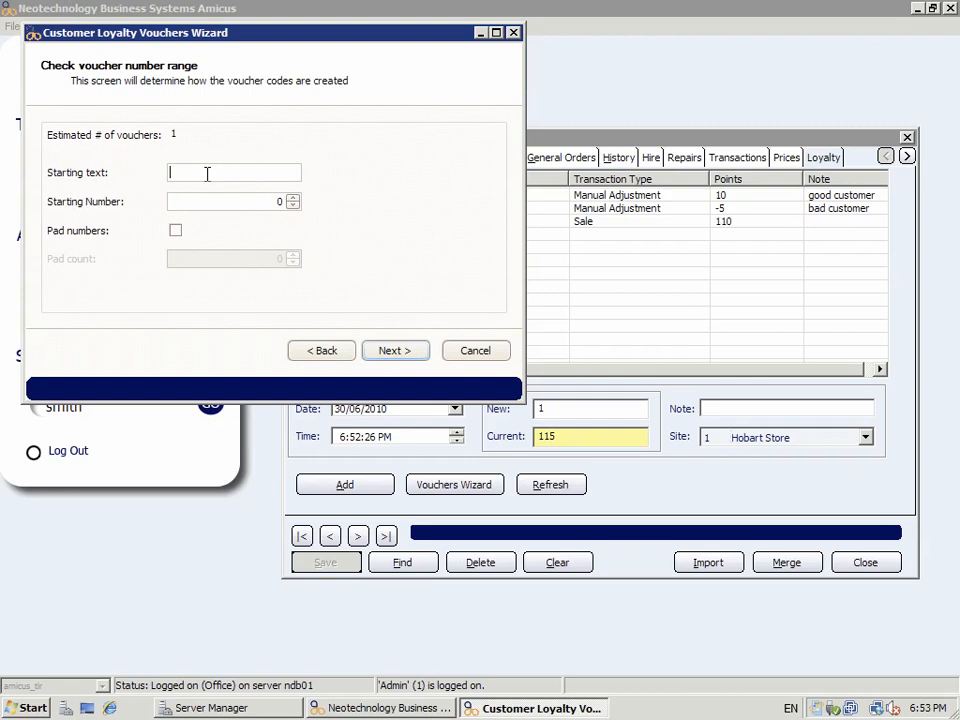
pyautogui.write('CUSTOMER')
pyautogui.moveTo(256, 201); pyautogui.dragTo(313, 202)
pyautogui.click(175, 231)
pyautogui.moveTo(208, 258); pyautogui.dragTo(321, 261)
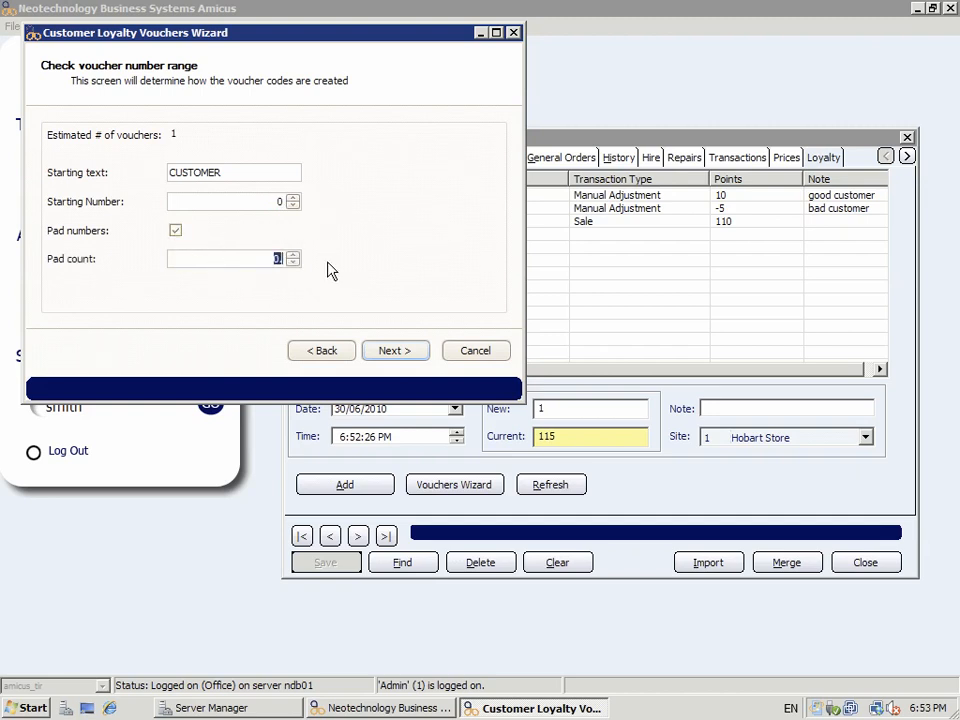
pyautogui.write('6')
pyautogui.click(395, 351)
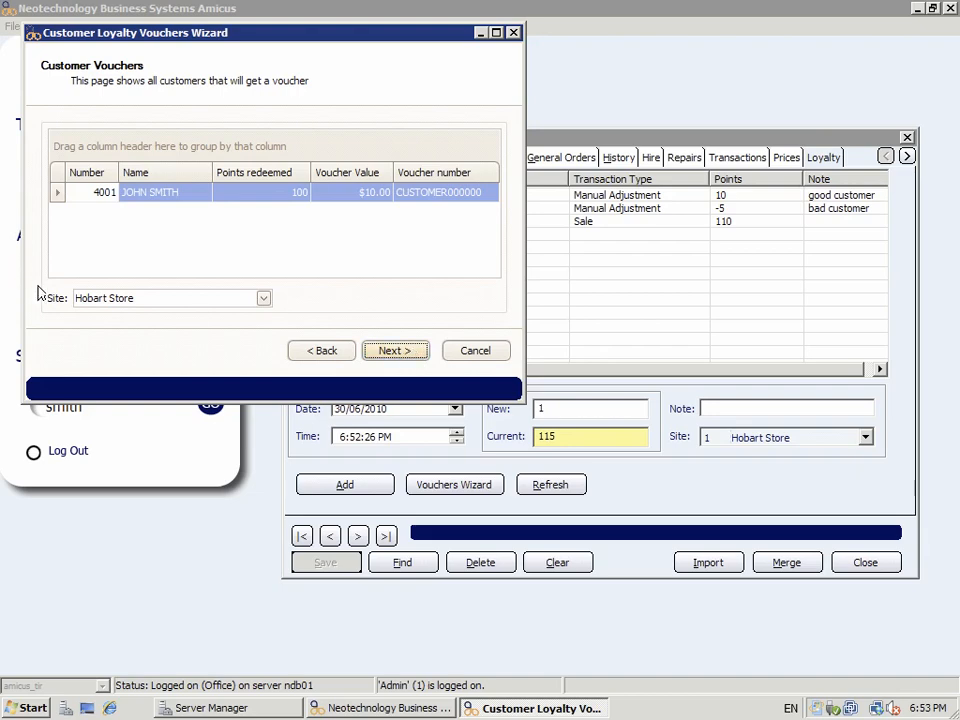
# Step: Generate the vouchers for Hobart Store, save them over the existing vouchers.csv on the Desktop, and finish the wizard
pyautogui.click(400, 355)
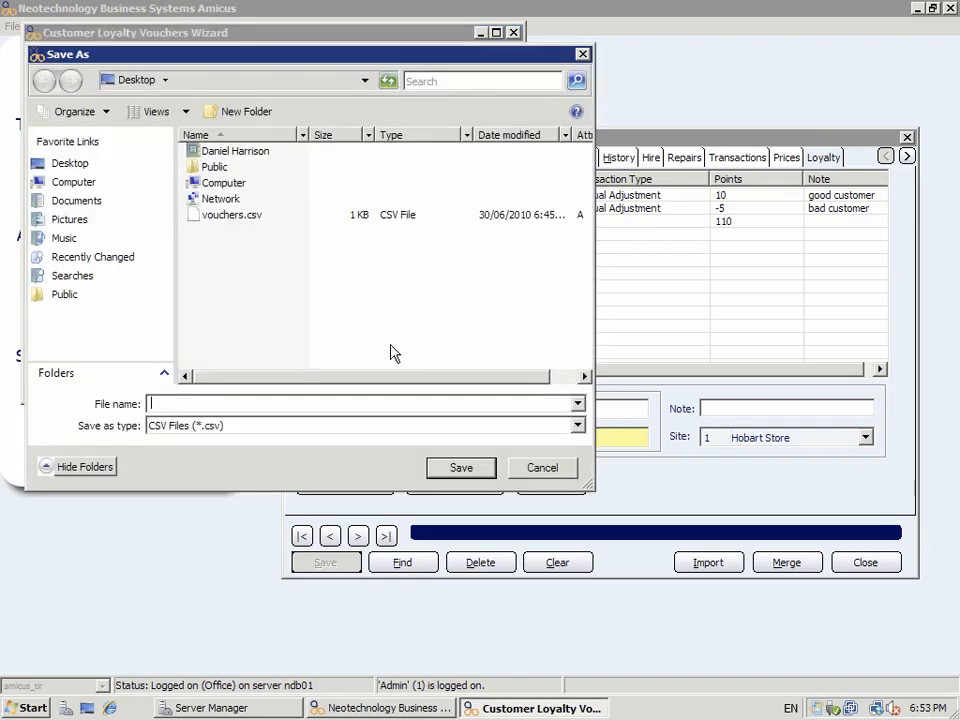
pyautogui.click(231, 215)
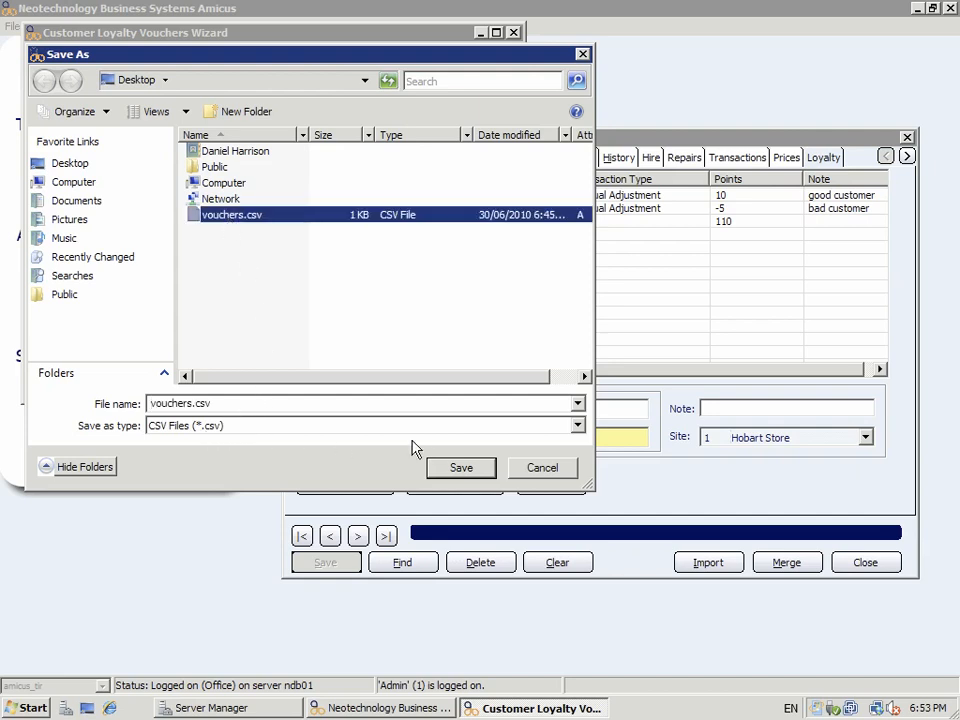
pyautogui.click(466, 467)
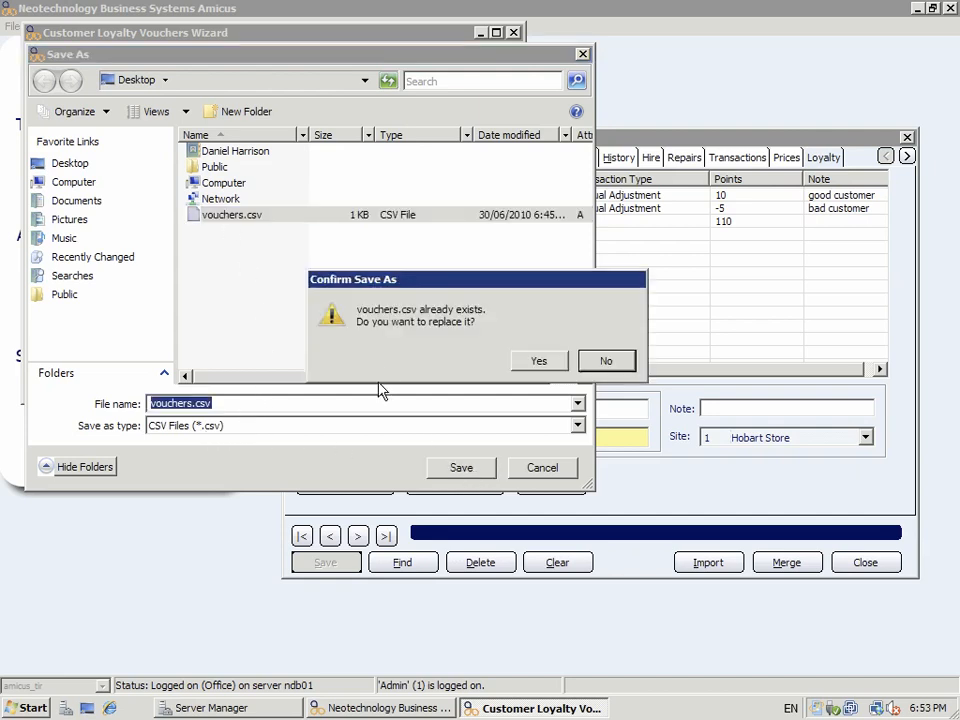
pyautogui.click(537, 362)
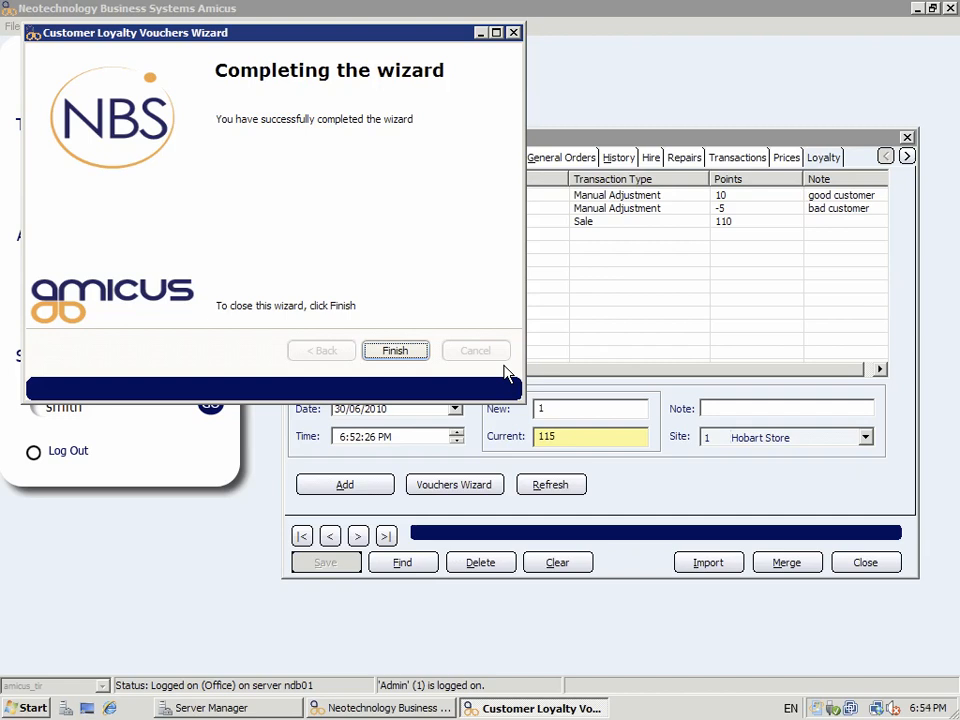
pyautogui.click(393, 352)
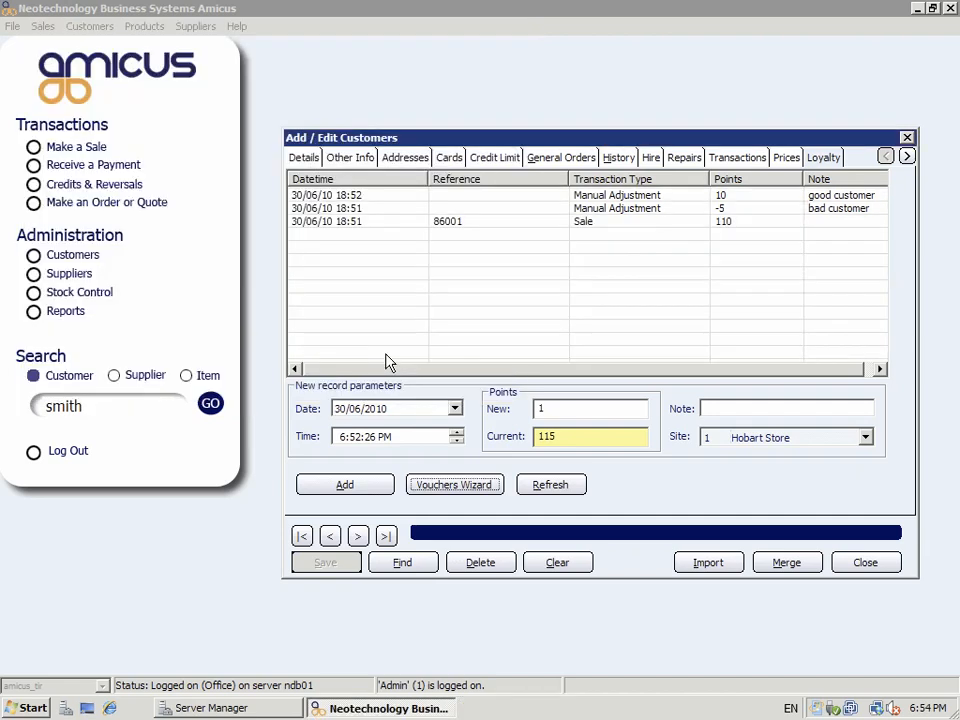
# Step: Close the customer record, minimize Amicus, and open vouchers.csv from the Desktop with Notepad, chosen from the installed programs
pyautogui.click(907, 138)
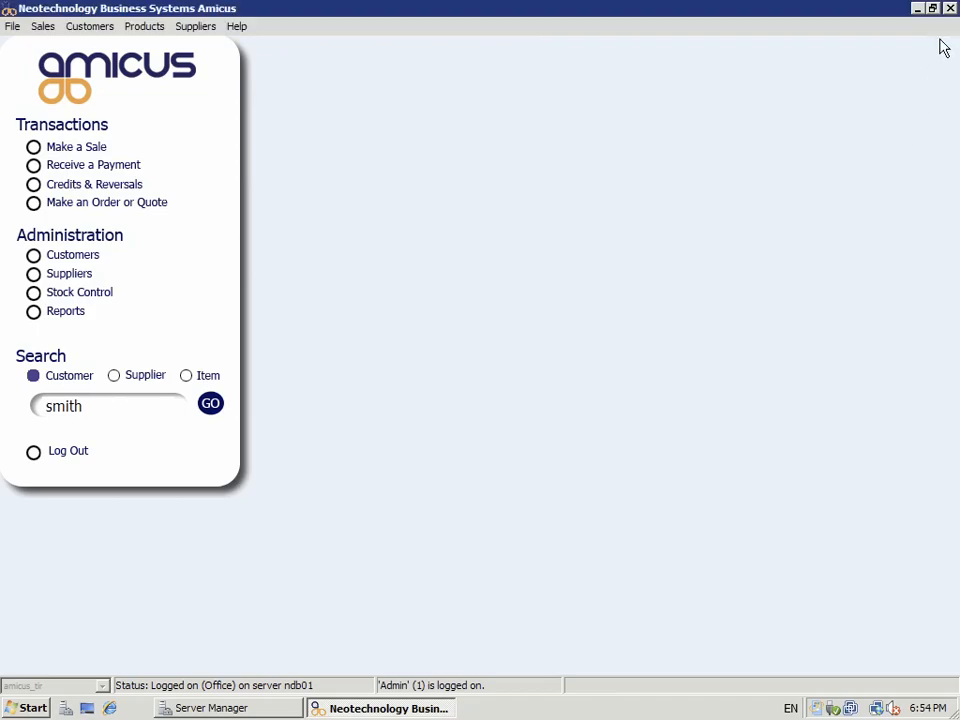
pyautogui.click(918, 9)
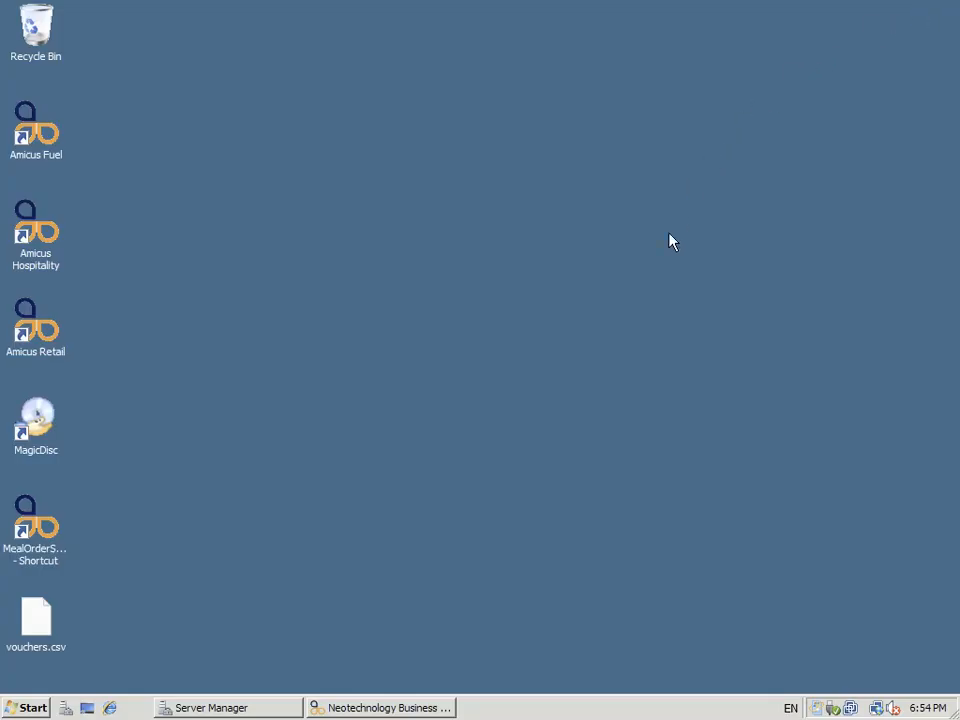
pyautogui.rightClick(40, 622)
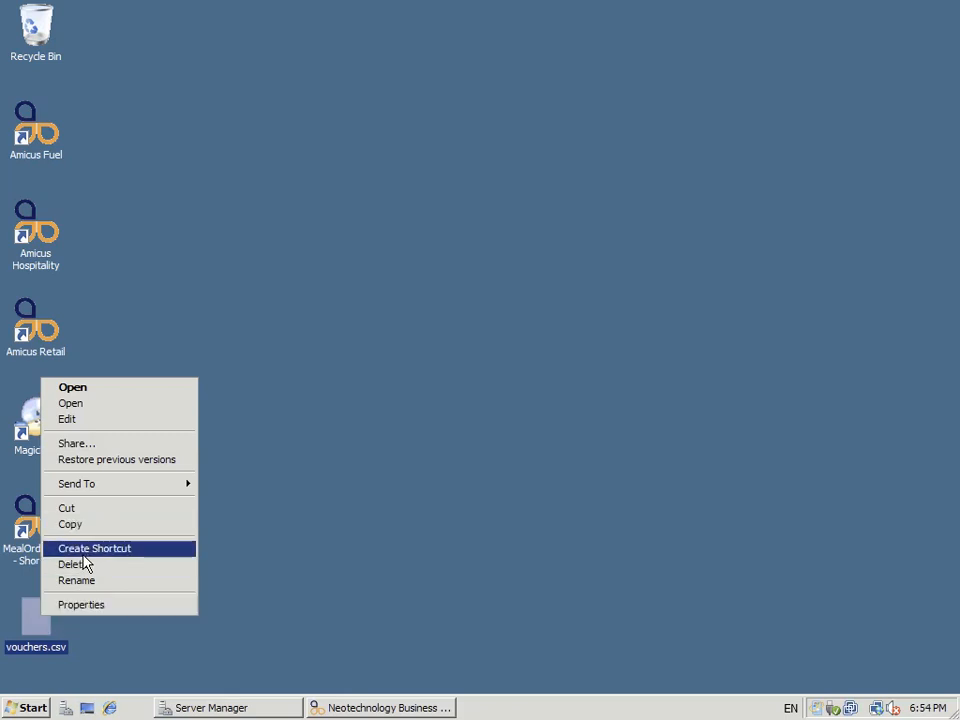
pyautogui.click(101, 390)
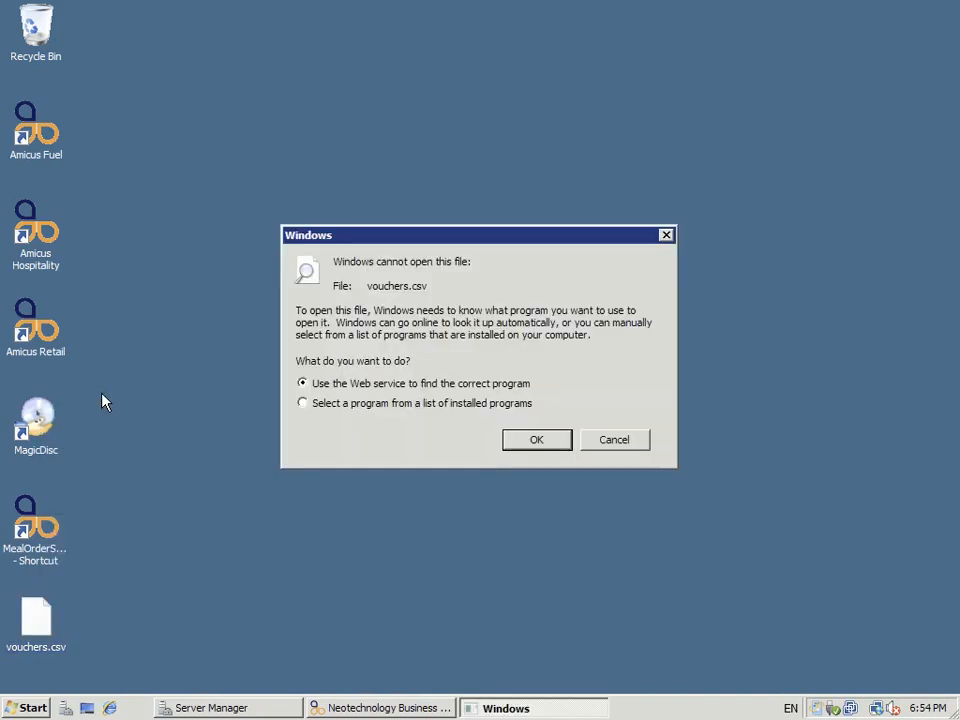
pyautogui.click(418, 405)
pyautogui.click(537, 440)
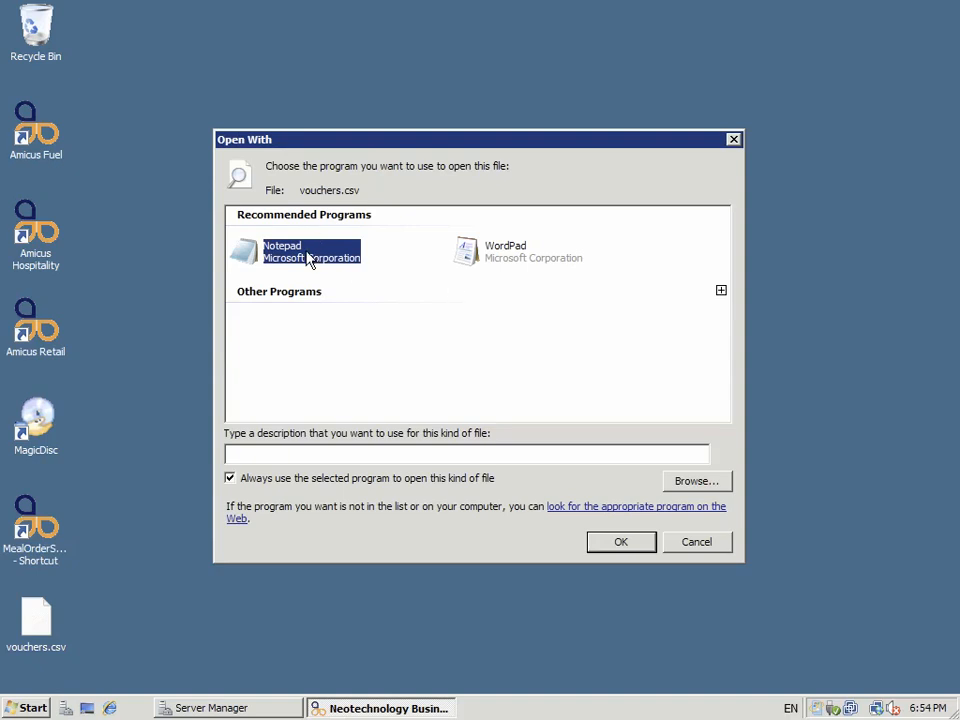
pyautogui.doubleClick(307, 254)
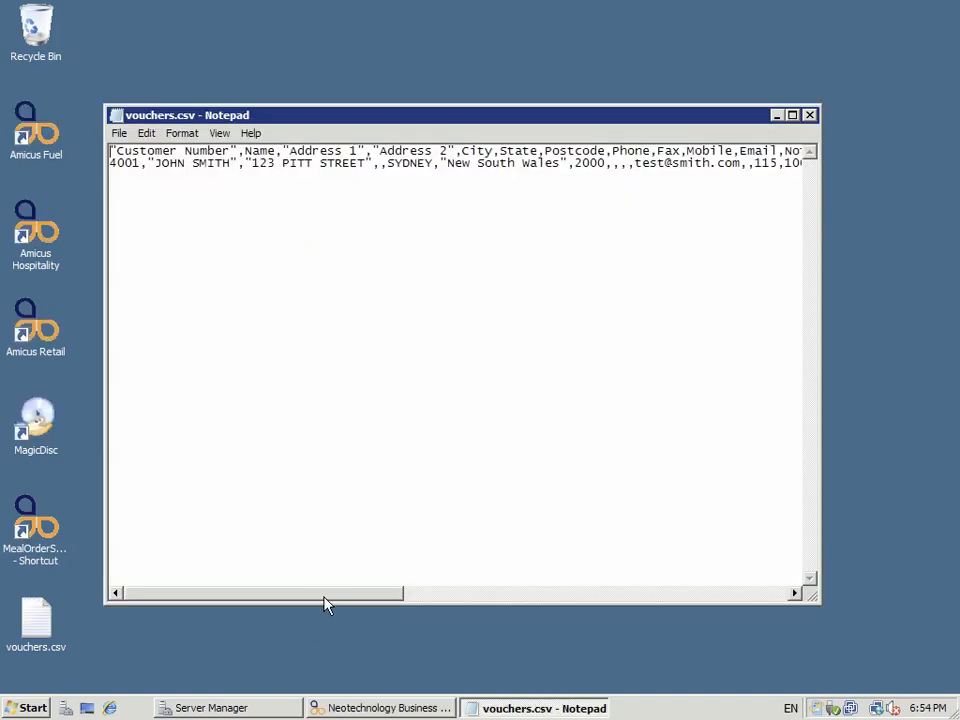
# Step: Examine the exported customer details, points balances, voucher code, amount and expiry date in vouchers.csv
pyautogui.moveTo(350, 596); pyautogui.dragTo(309, 573)
pyautogui.moveTo(378, 590); pyautogui.dragTo(470, 582)
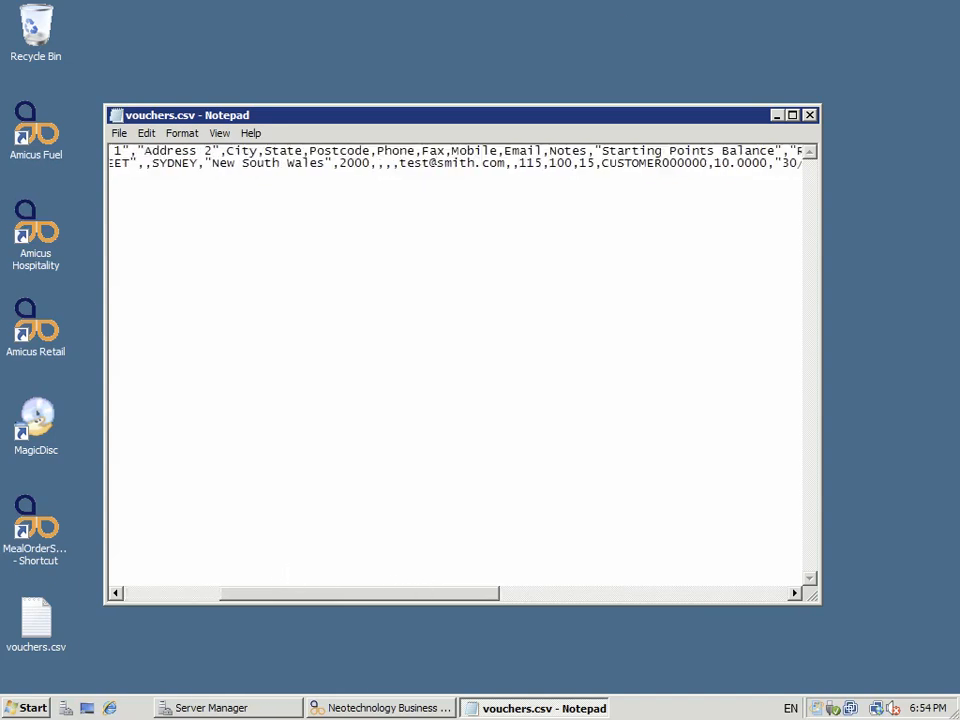
pyautogui.doubleClick(432, 166)
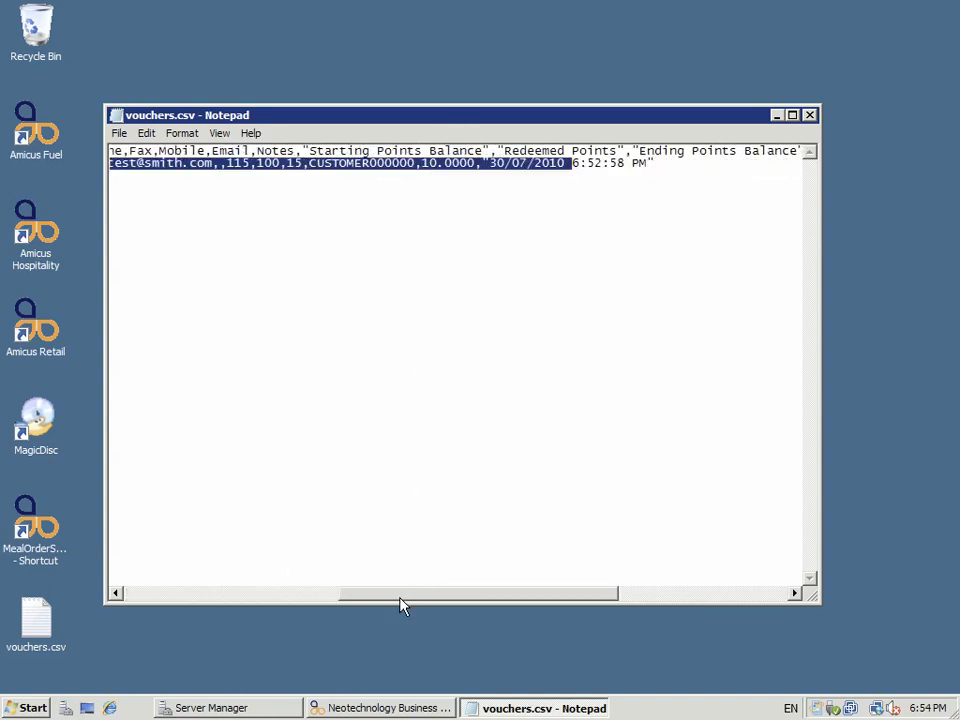
pyautogui.moveTo(401, 604); pyautogui.dragTo(214, 591)
pyautogui.click(401, 431)
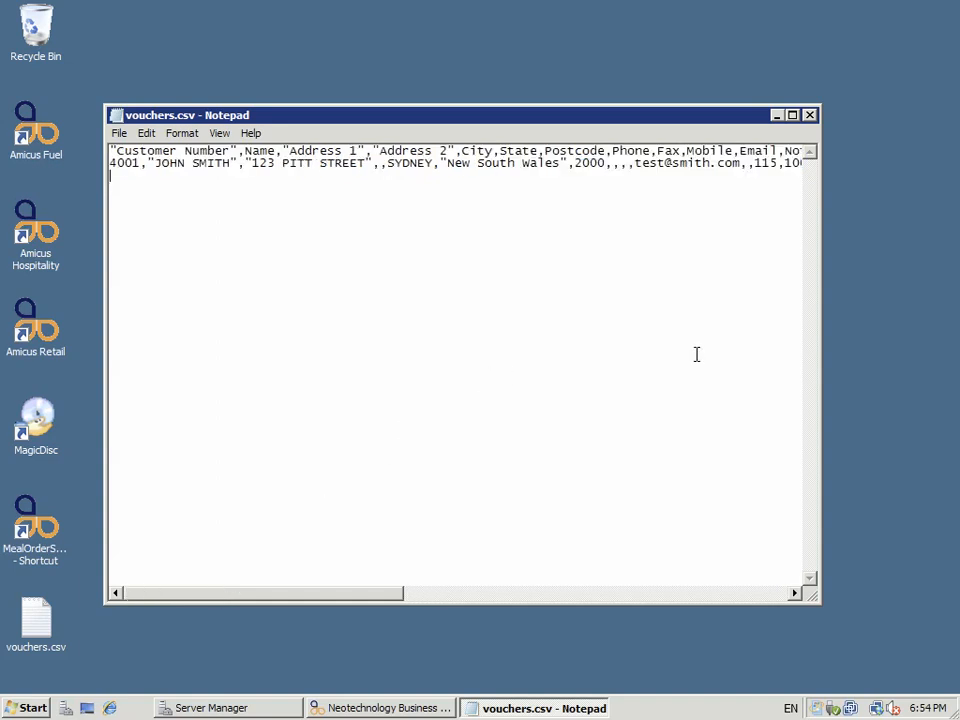
pyautogui.click(796, 593)
pyautogui.moveTo(797, 595); pyautogui.dragTo(797, 595)
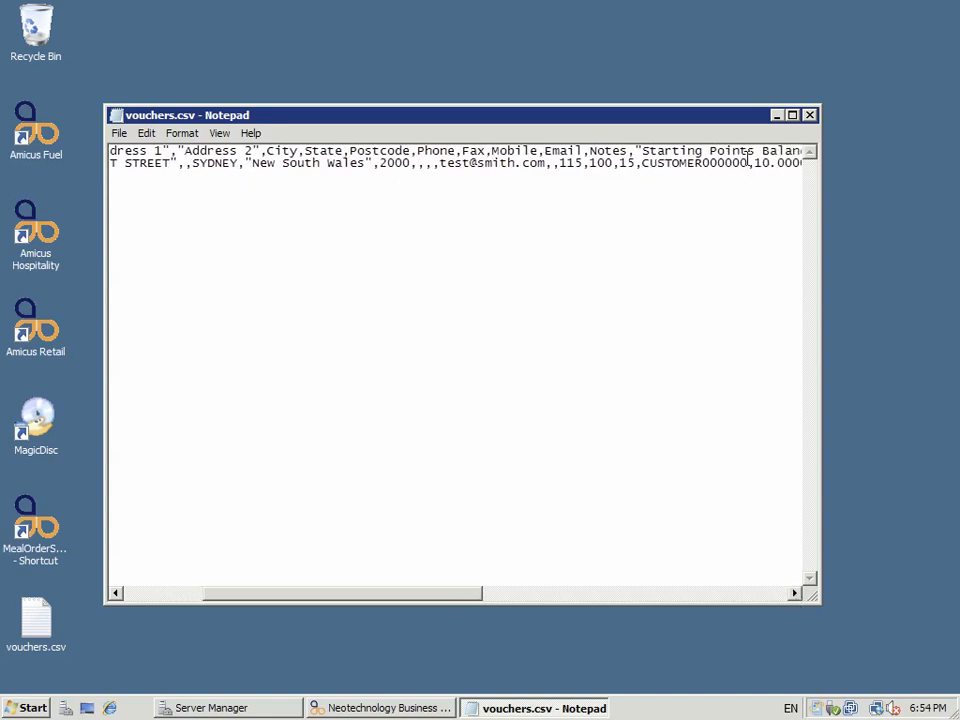
pyautogui.moveTo(749, 165); pyautogui.dragTo(643, 166)
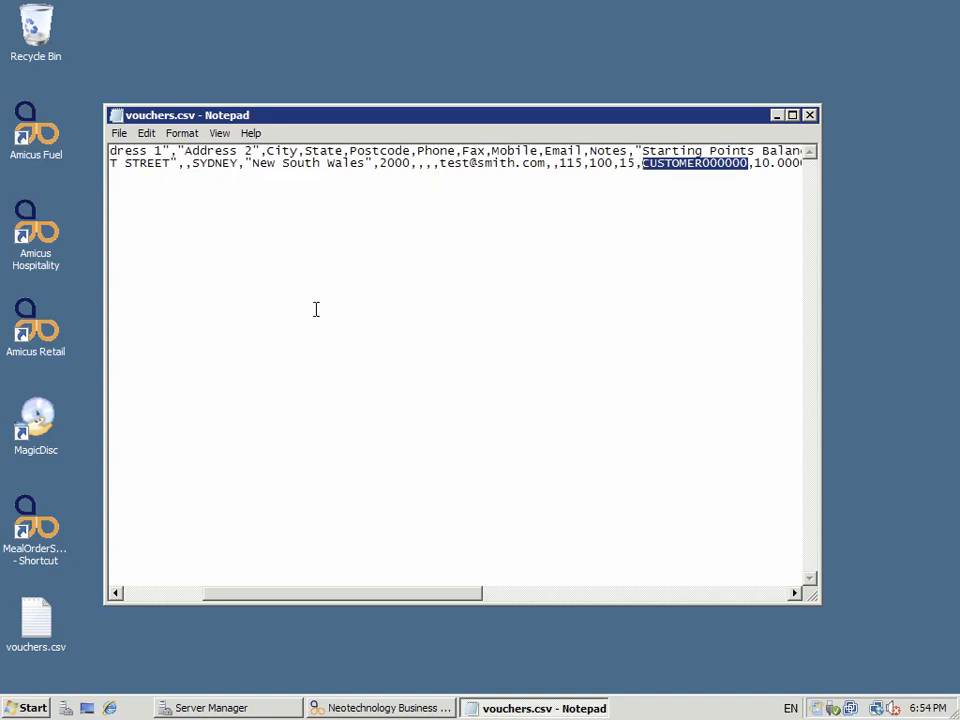
pyautogui.click(224, 562)
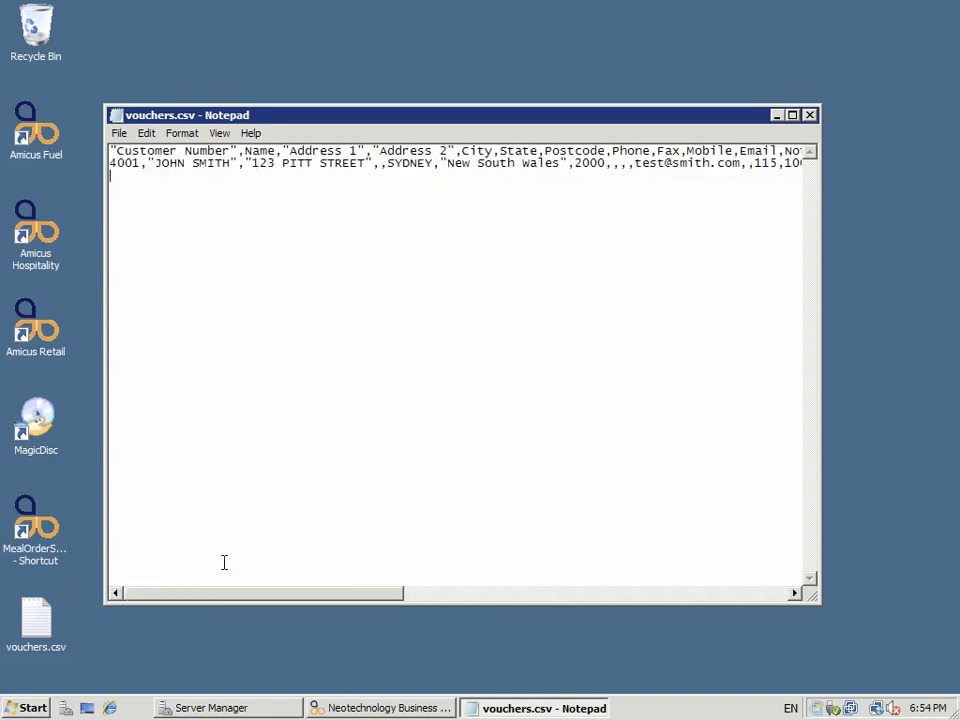
# Step: Switch back to Amicus and start a new sale with a quantity of 5 GREEN CAPSICUM
pyautogui.click(360, 708)
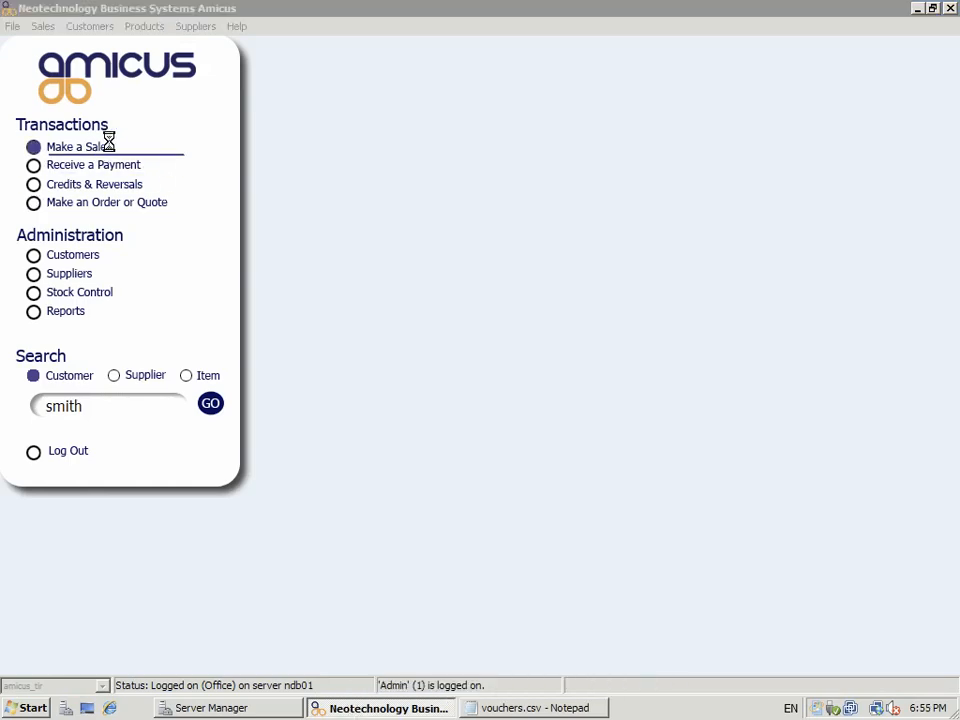
pyautogui.click(96, 142)
pyautogui.click(118, 113)
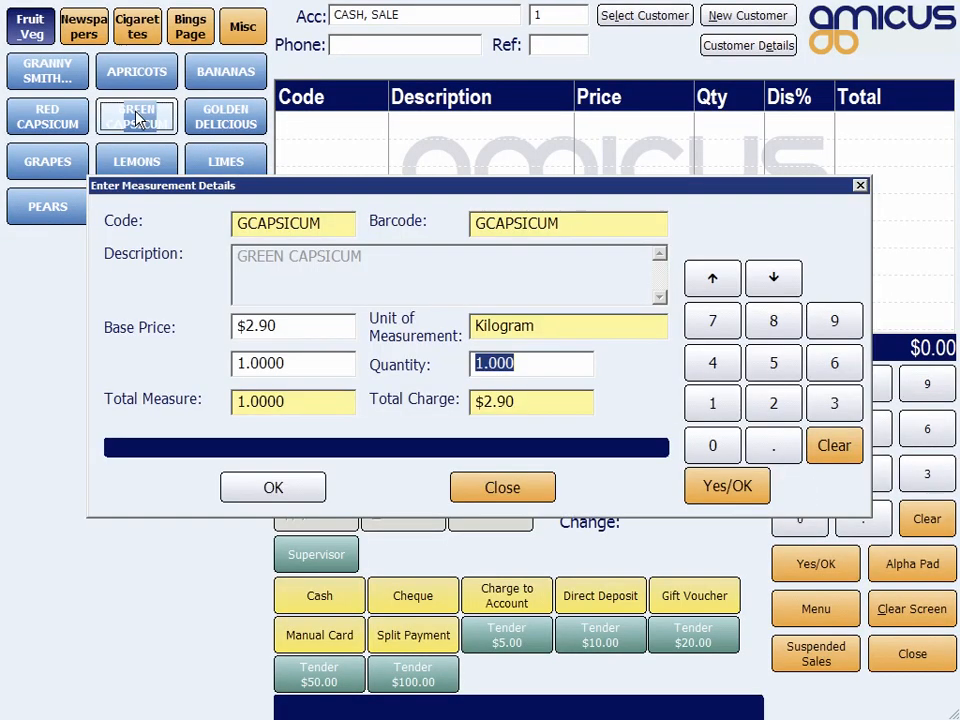
pyautogui.write('5')
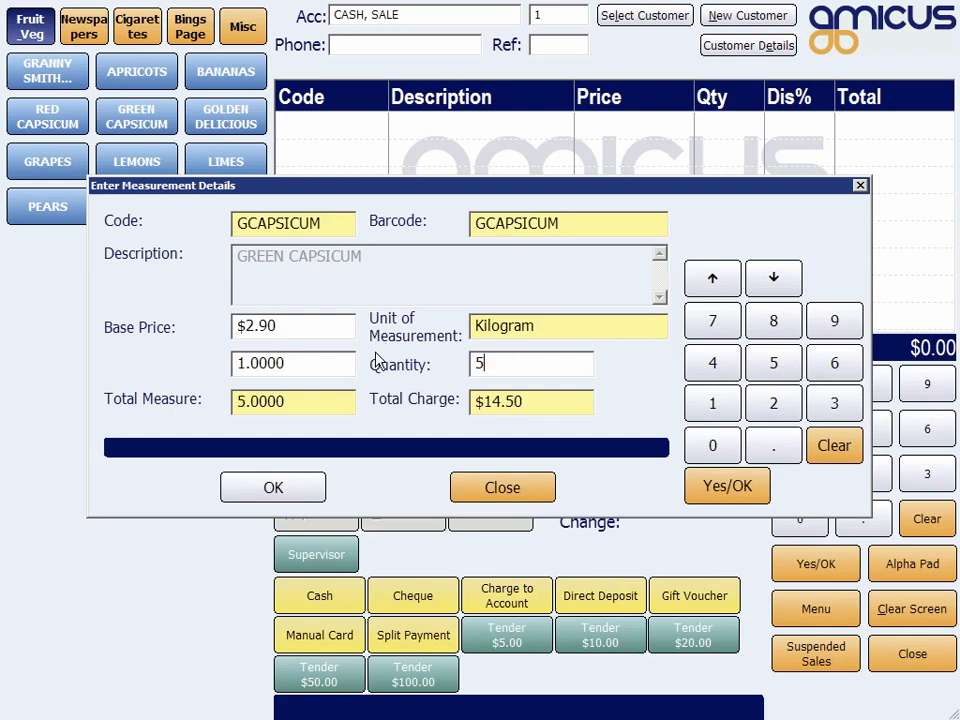
pyautogui.click(277, 499)
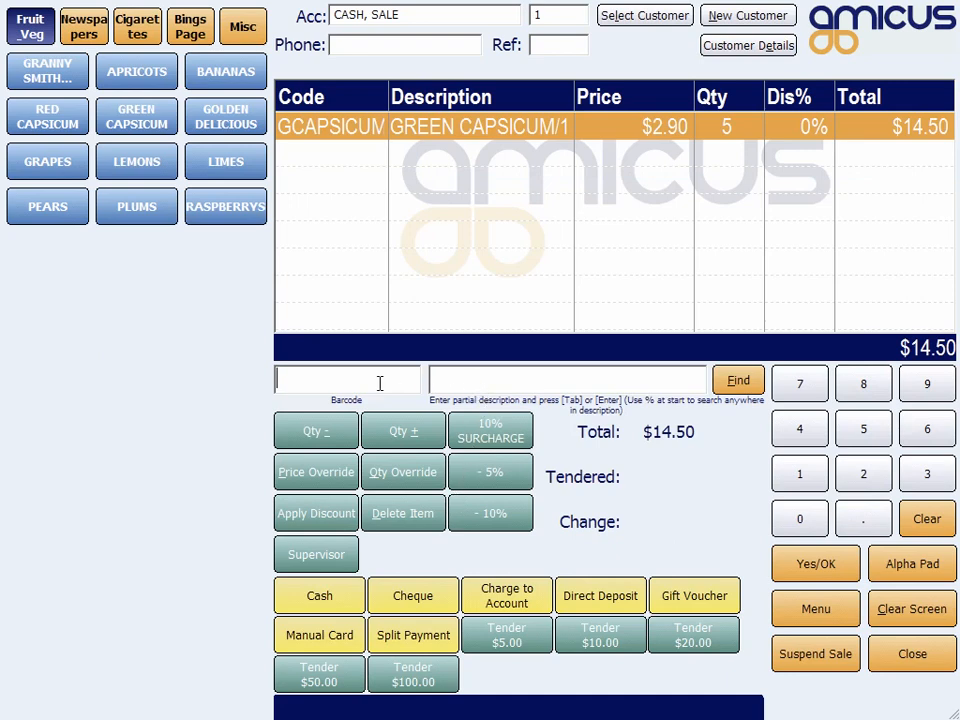
# Step: Add the VOUCHER item to the sale, then find and select voucher CUSTOMER000000 for redemption
pyautogui.write('VOUCHER')
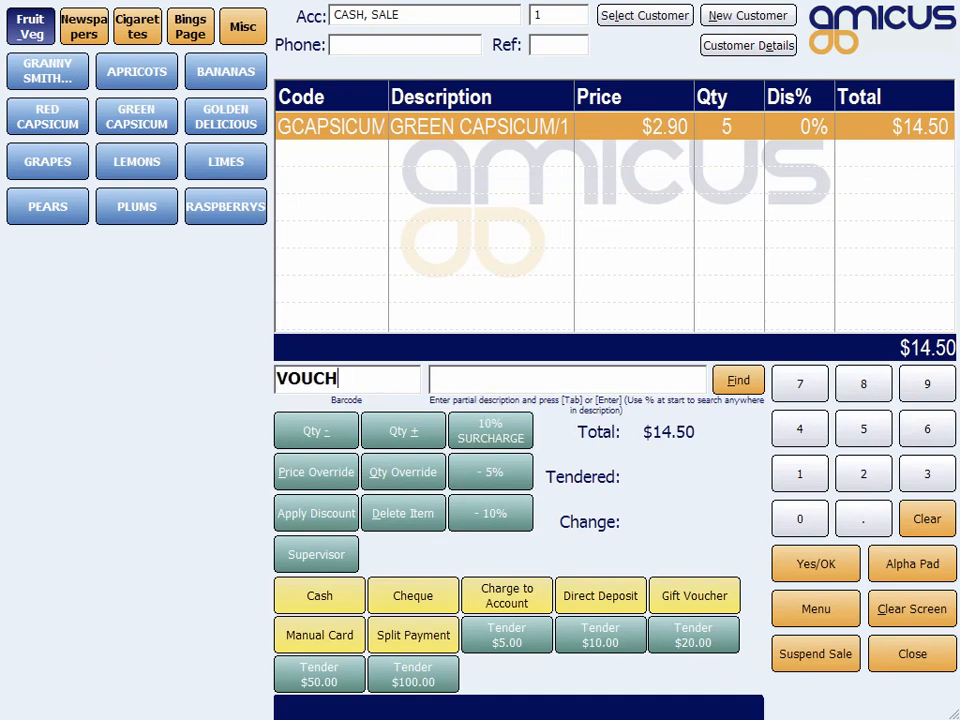
pyautogui.press('Return')
pyautogui.click(378, 388)
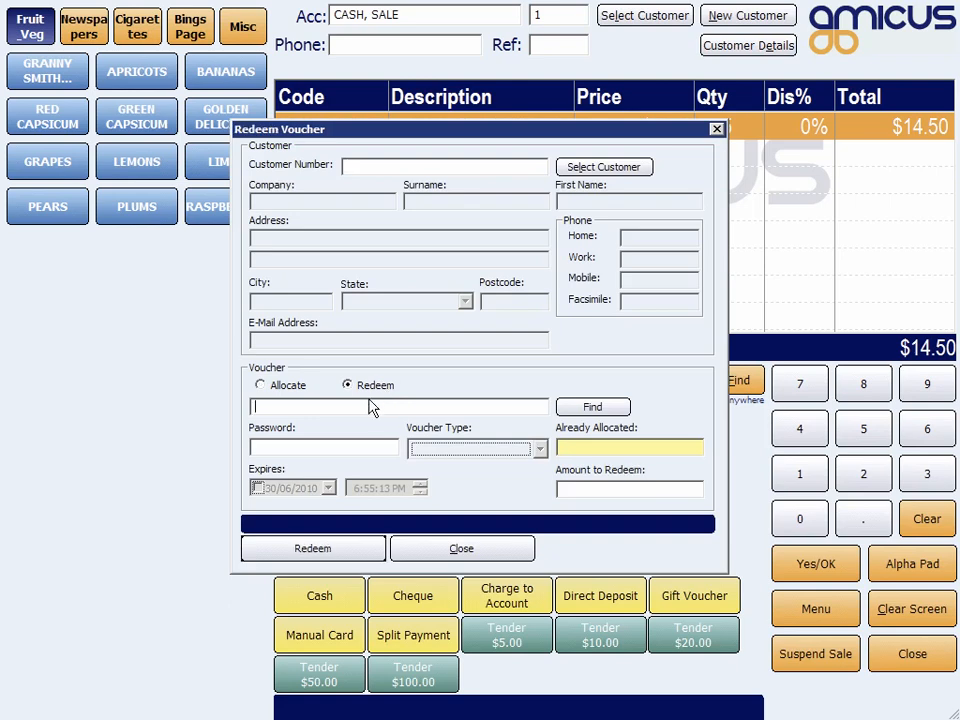
pyautogui.click(357, 407)
pyautogui.write('CUSTOMER000000')
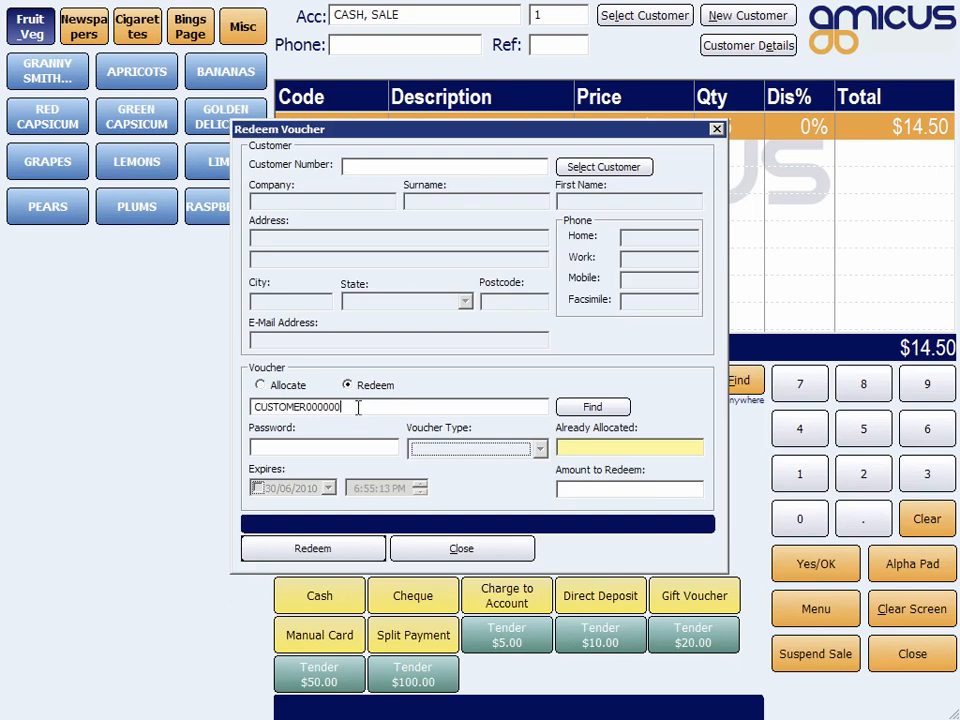
pyautogui.click(592, 411)
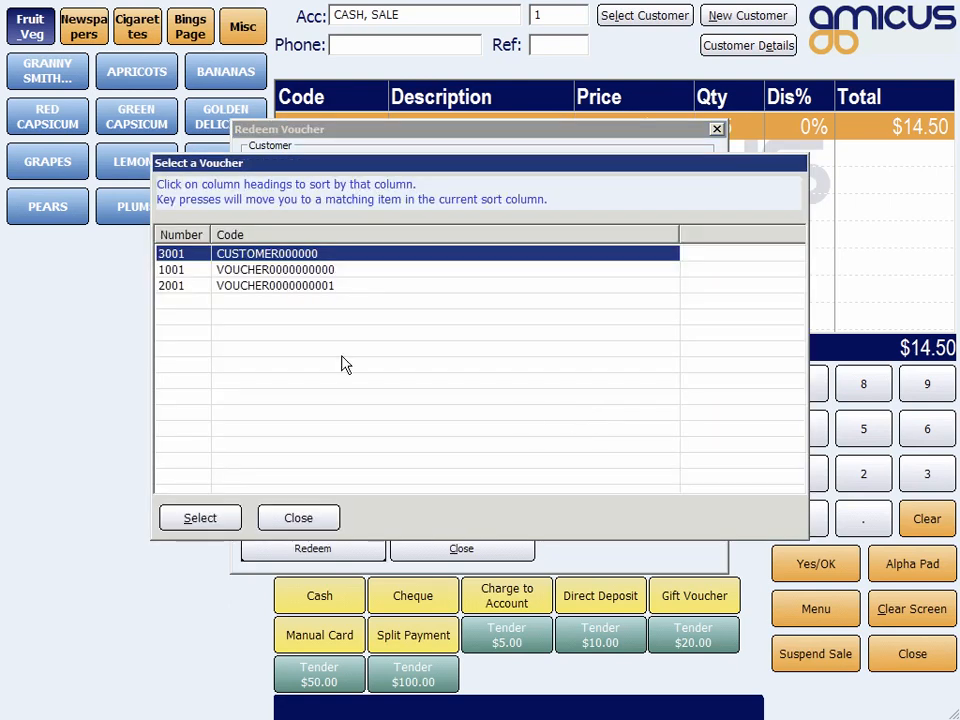
pyautogui.click(180, 521)
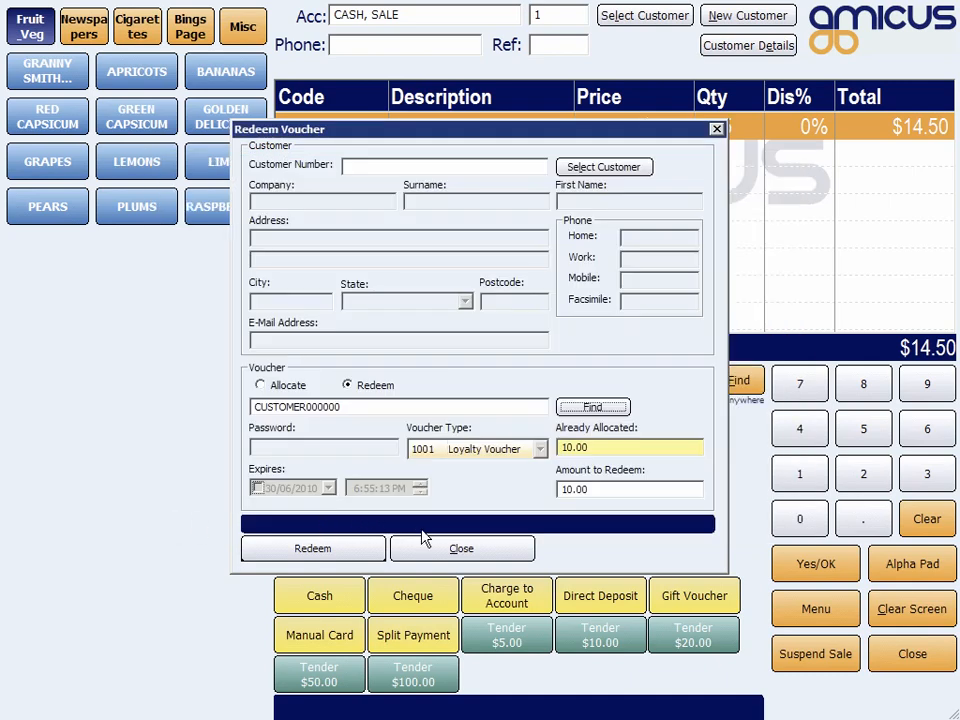
# Step: Check the voucher's allocated and redeemable amounts and redeem 10.00 against the sale
pyautogui.click(597, 446)
pyautogui.doubleClick(597, 448)
pyautogui.click(594, 489)
pyautogui.doubleClick(594, 489)
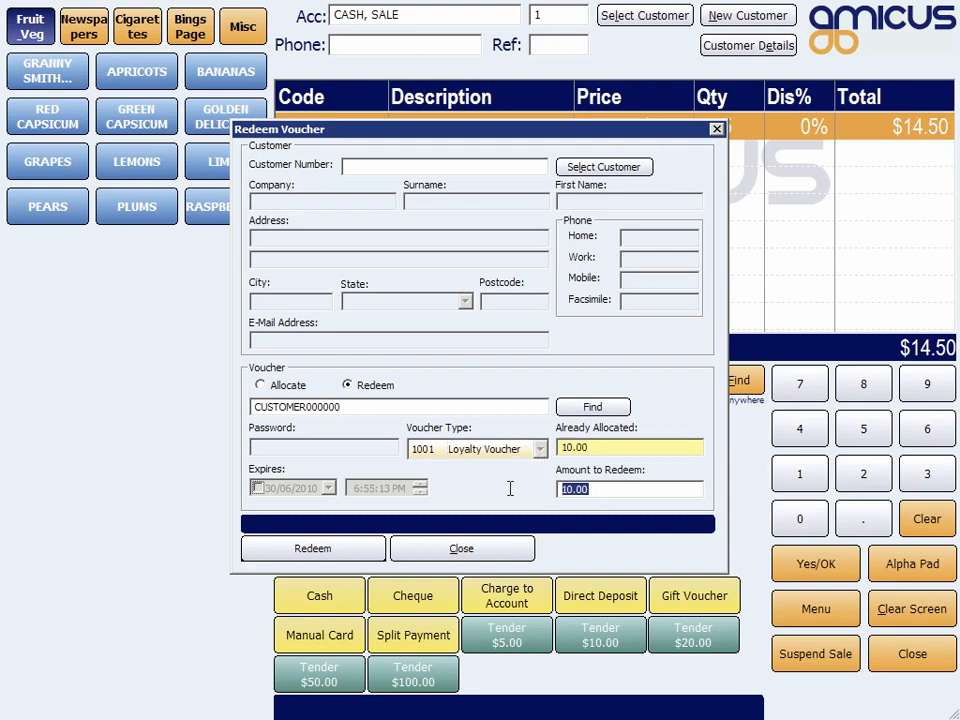
pyautogui.click(350, 556)
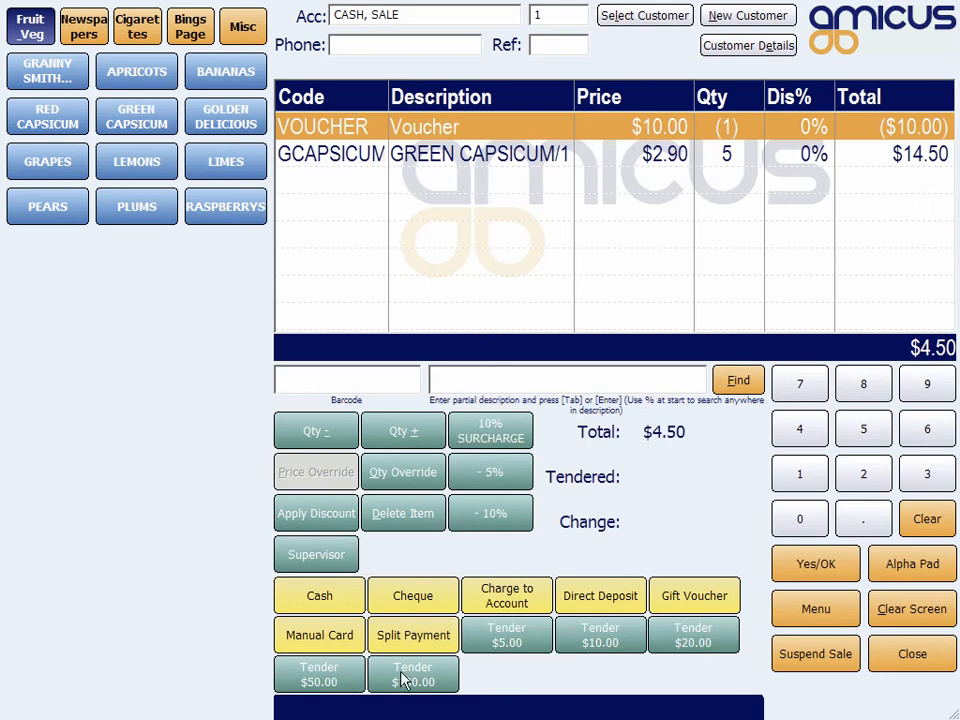
# Step: Pay the remaining sale balance with a $10.00 tender and close the sales screen
pyautogui.click(601, 641)
pyautogui.click(605, 640)
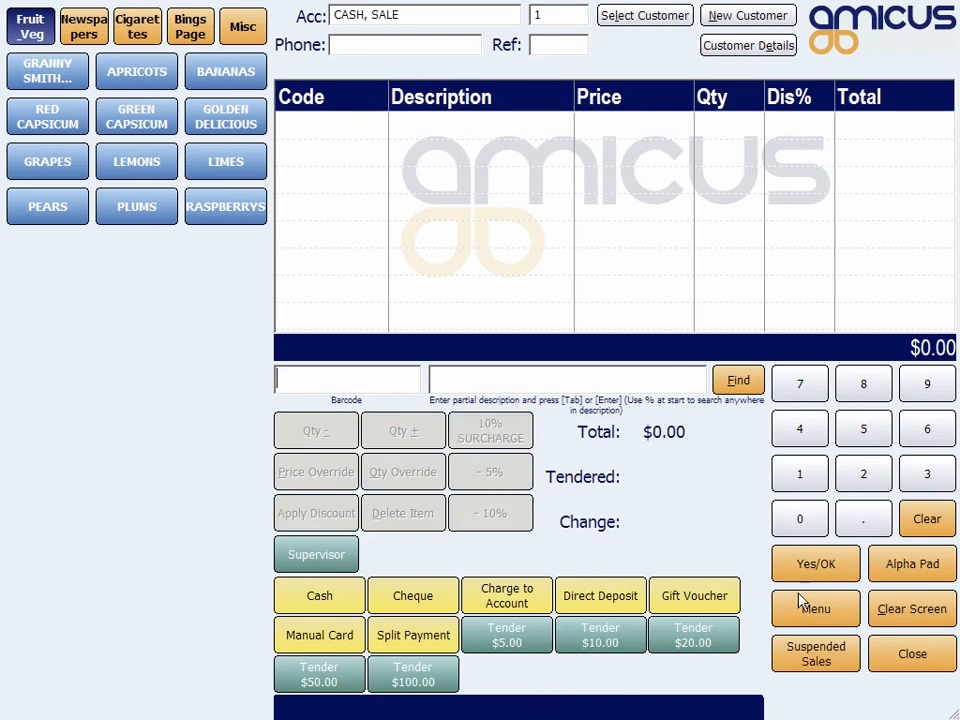
pyautogui.click(912, 655)
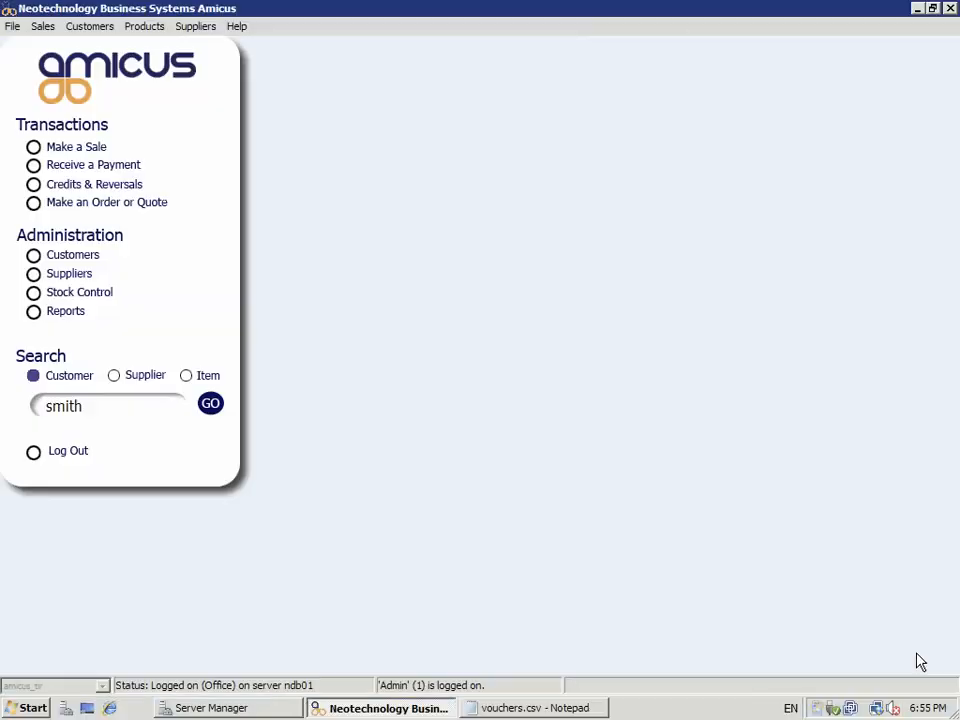
# Step: Open the Customer Loyalty Points Manager, inspect the fields available for a new loyalty rule, and cancel without saving it
pyautogui.click(43, 26)
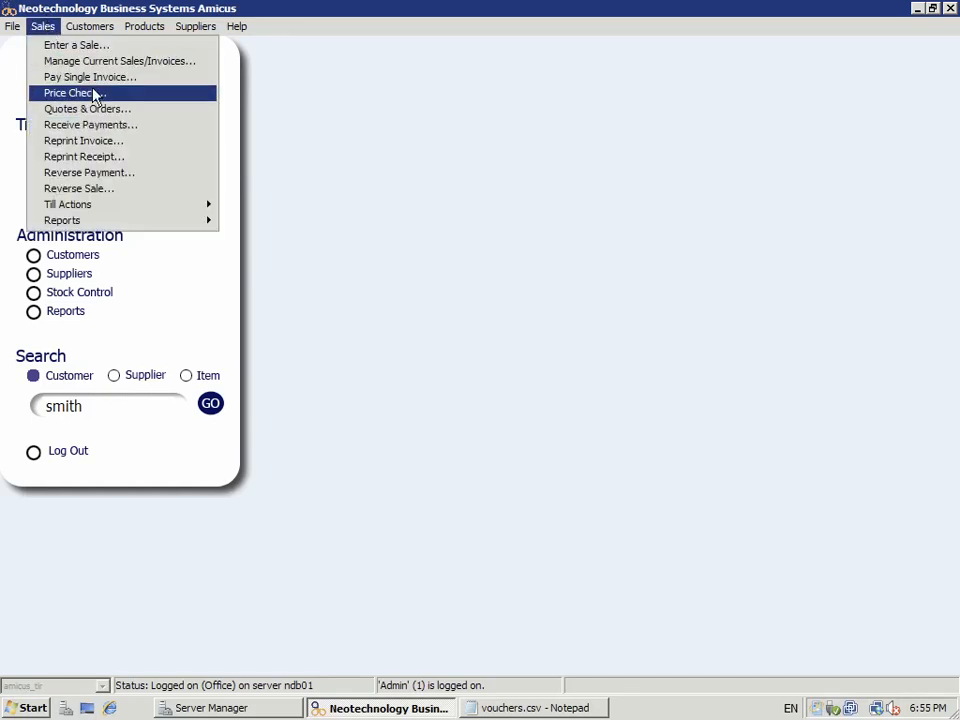
pyautogui.click(355, 120)
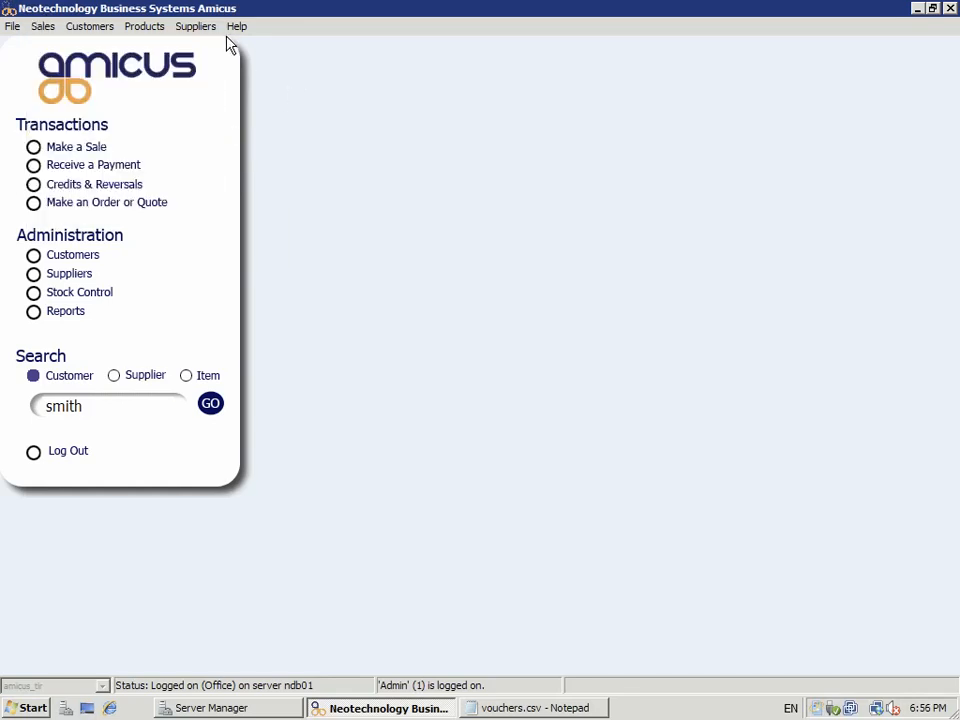
pyautogui.click(104, 28)
pyautogui.moveTo(113, 93)
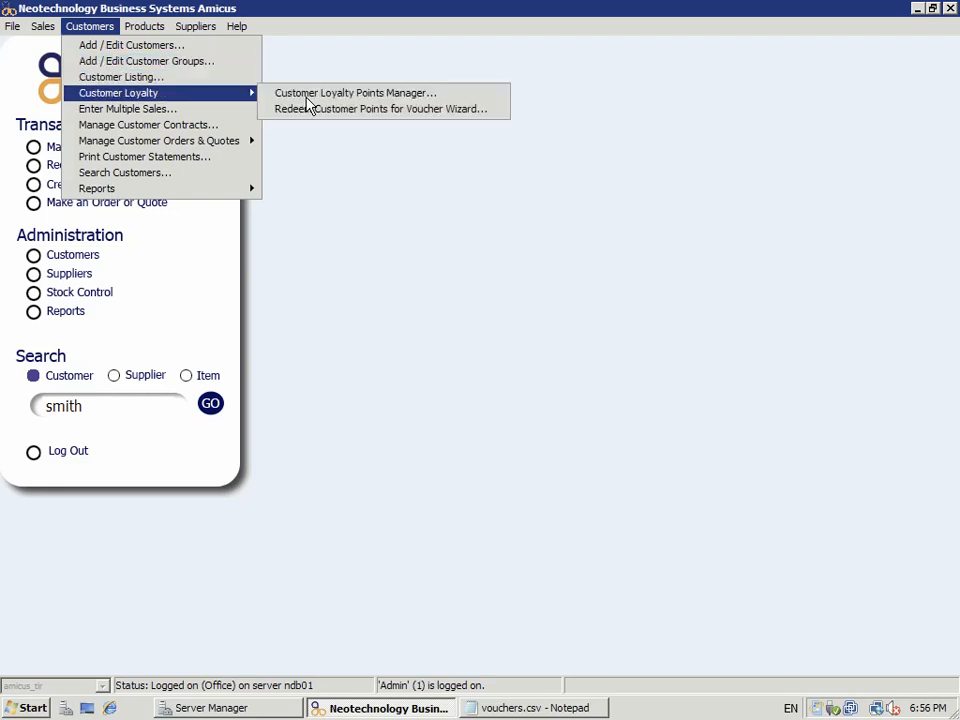
pyautogui.click(325, 93)
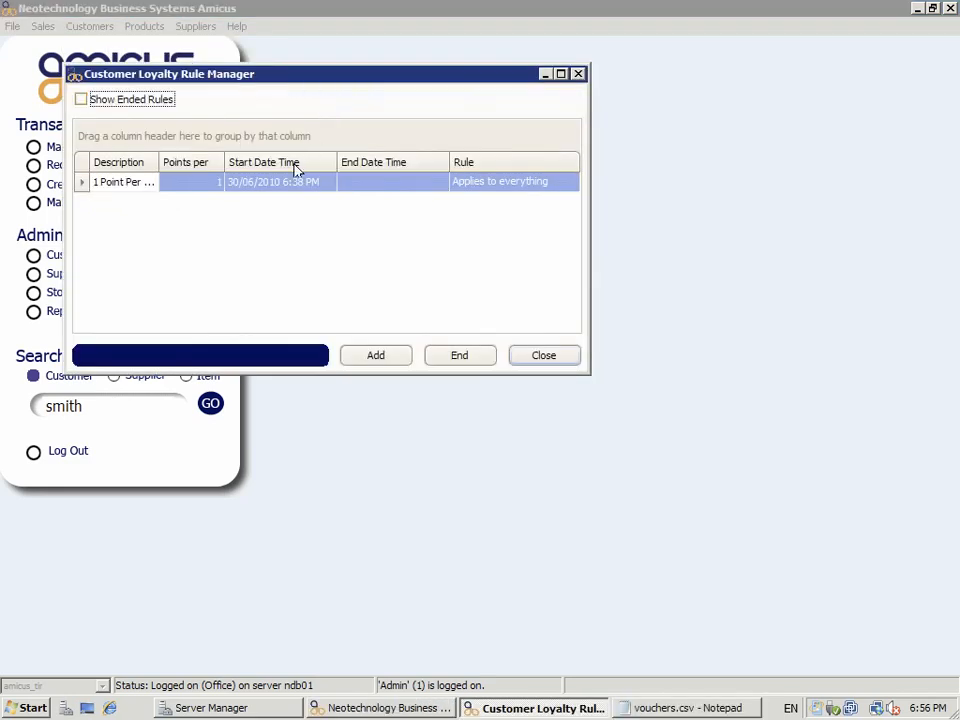
pyautogui.click(380, 360)
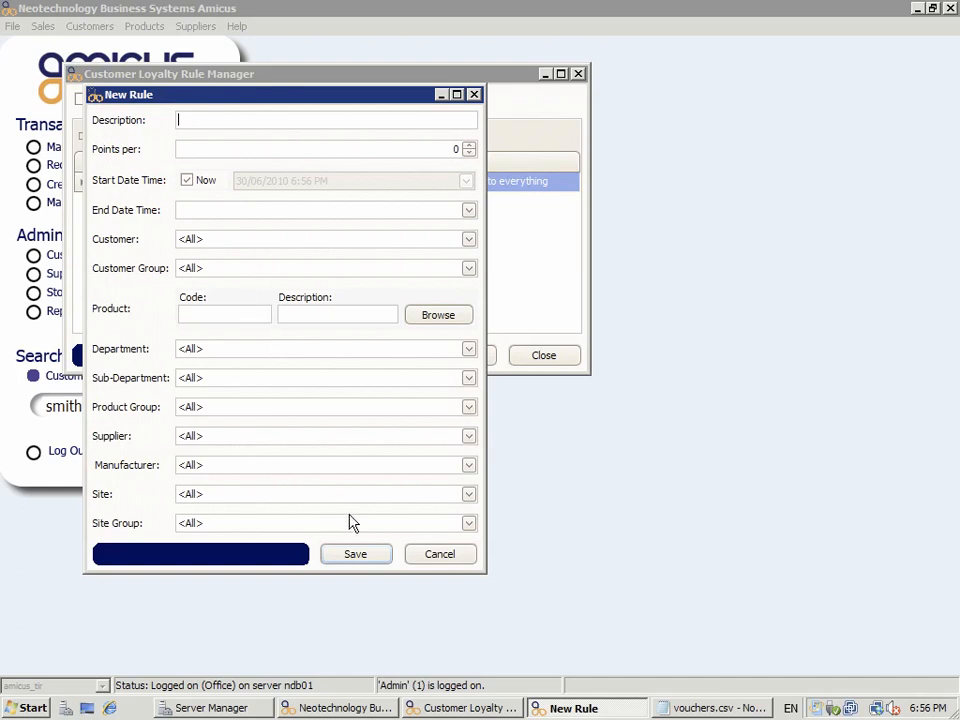
pyautogui.click(441, 556)
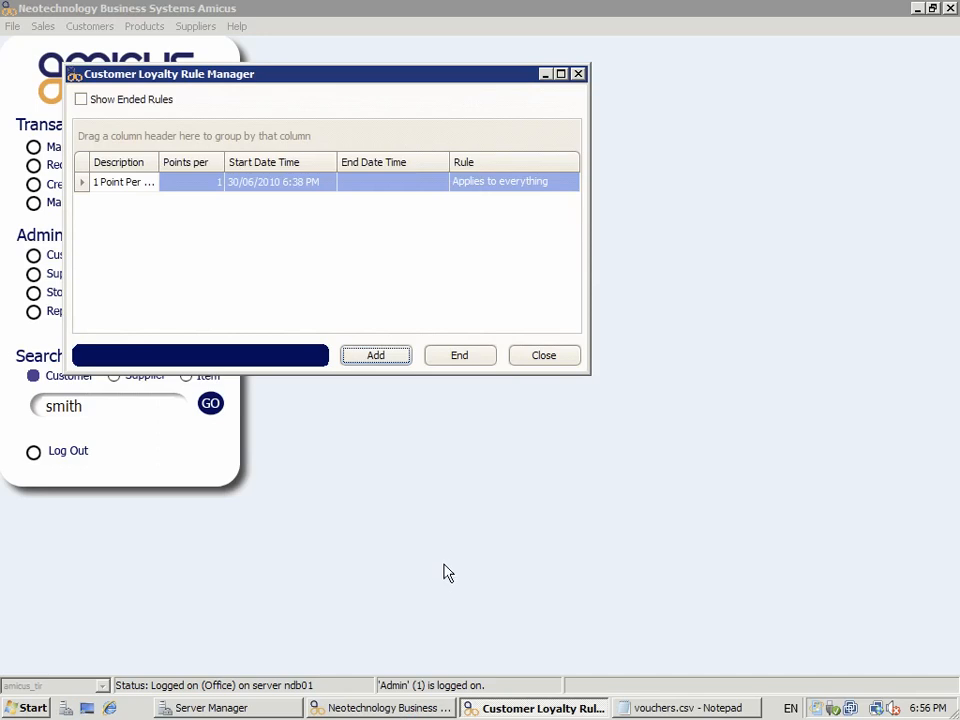